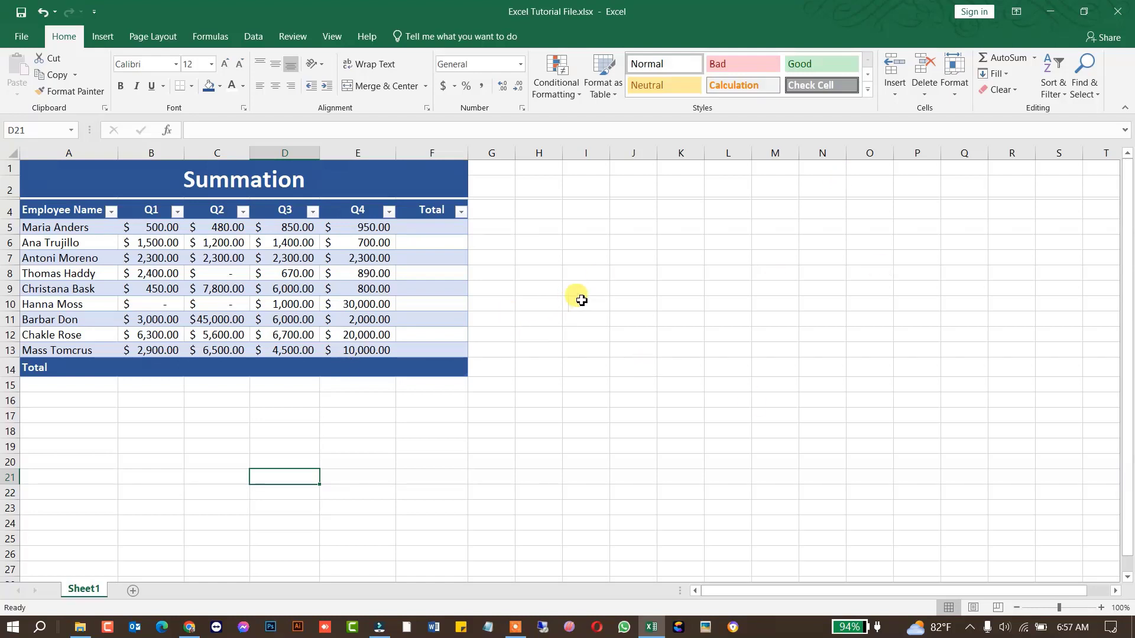
left_click(627, 277)
left_click(636, 304)
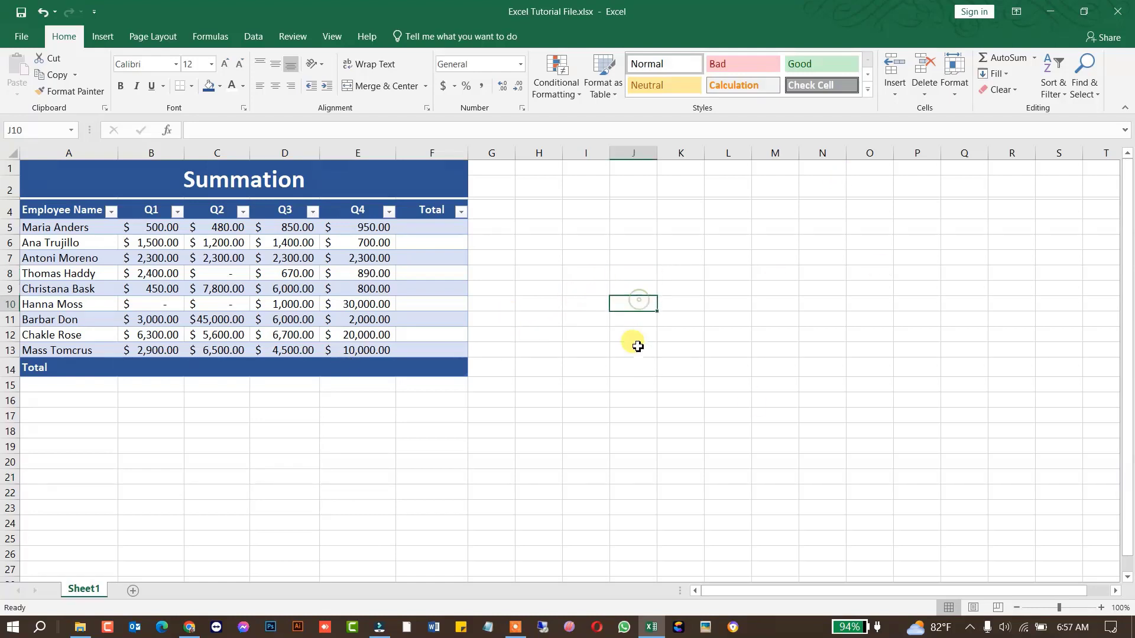
left_click(637, 346)
left_click(631, 332)
left_click(633, 304)
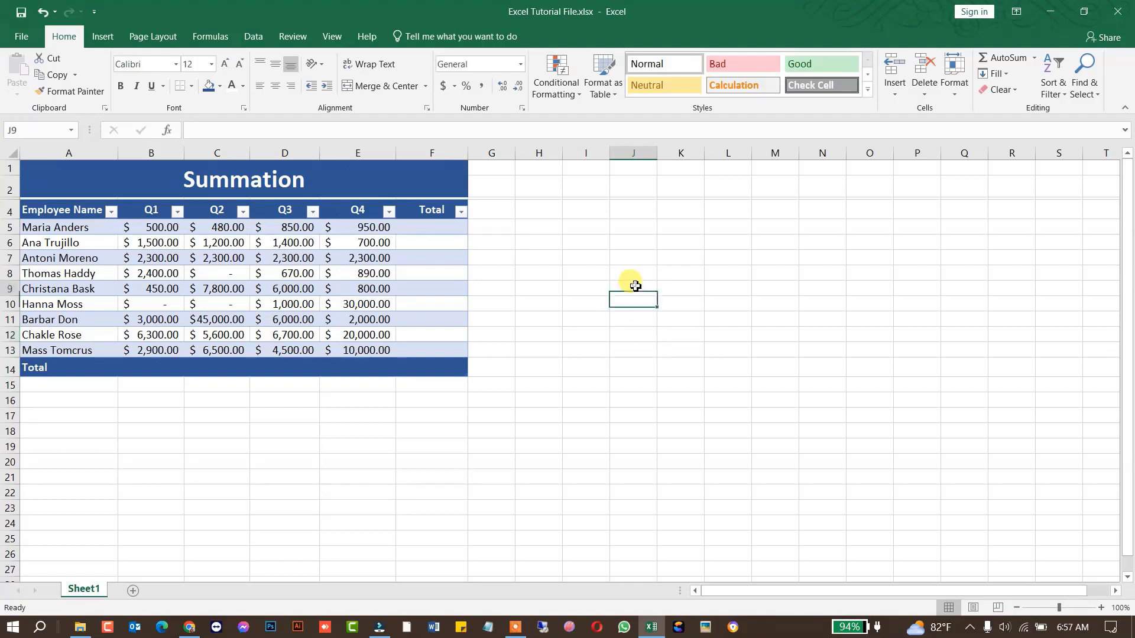
left_click(632, 285)
left_click(637, 260)
left_click(677, 258)
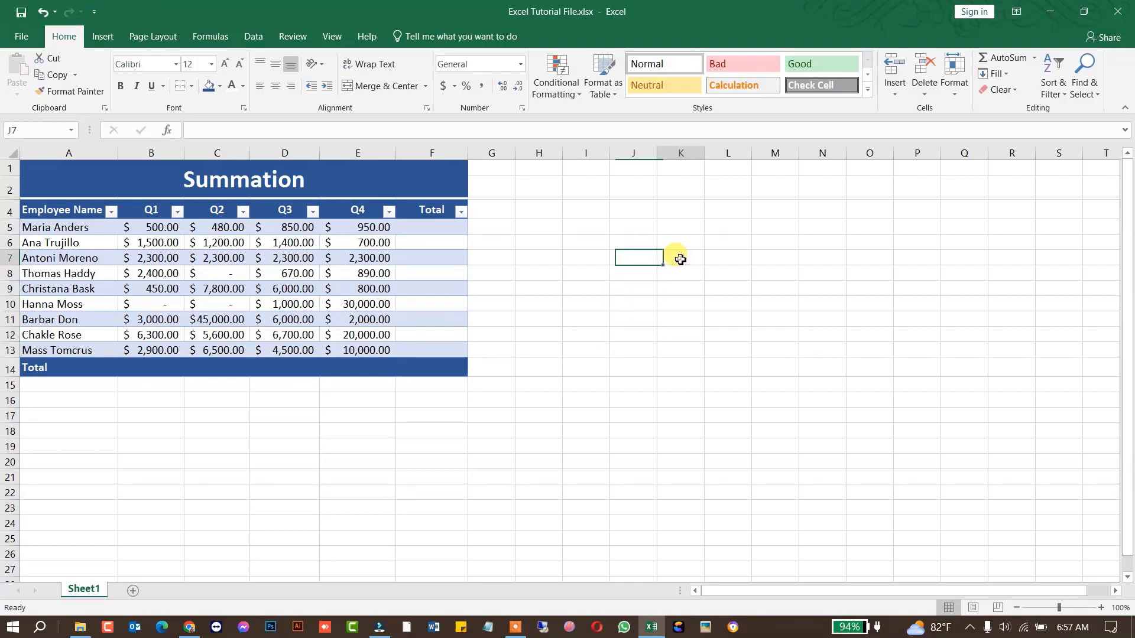
left_click(729, 258)
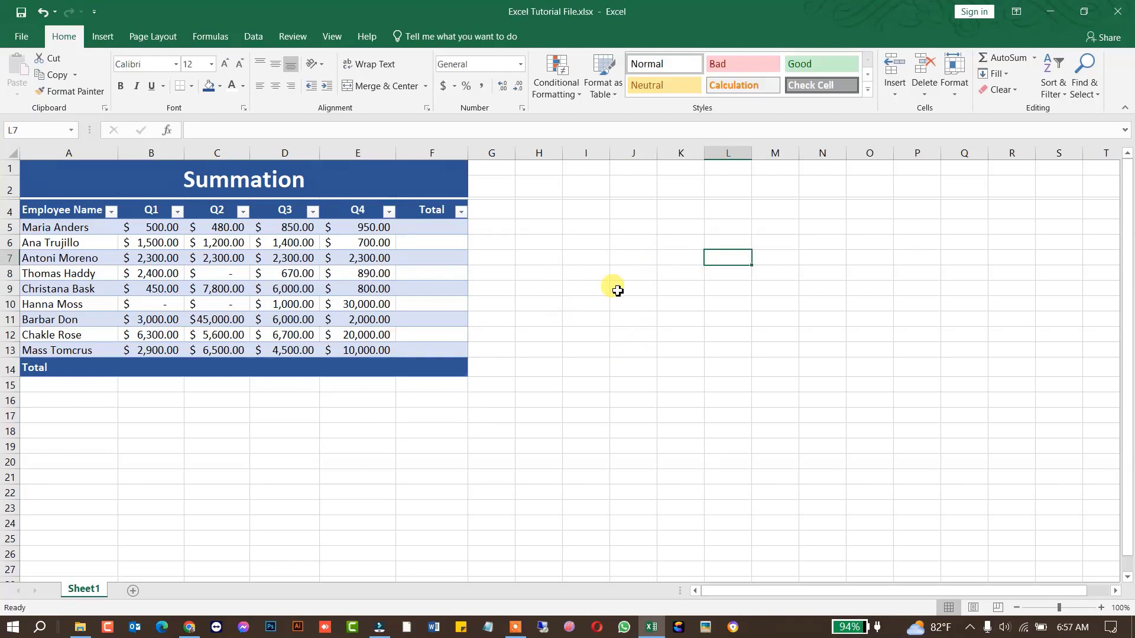
left_click(587, 261)
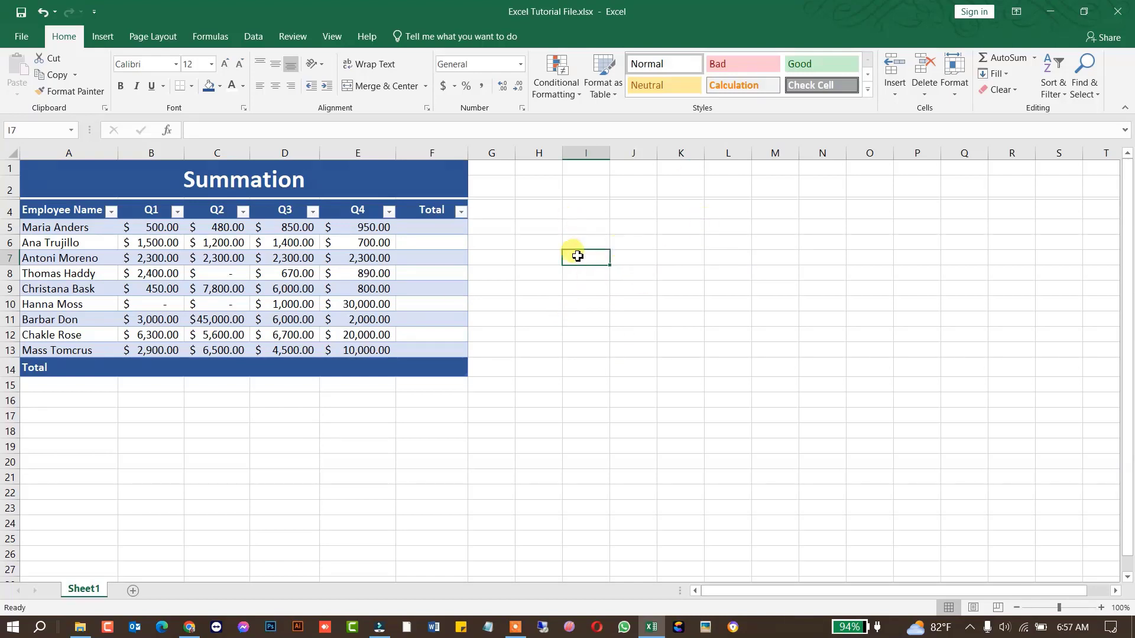
Step: Enter the number 5 in cell K8 and the number 5 in cell L8
left_click(678, 273)
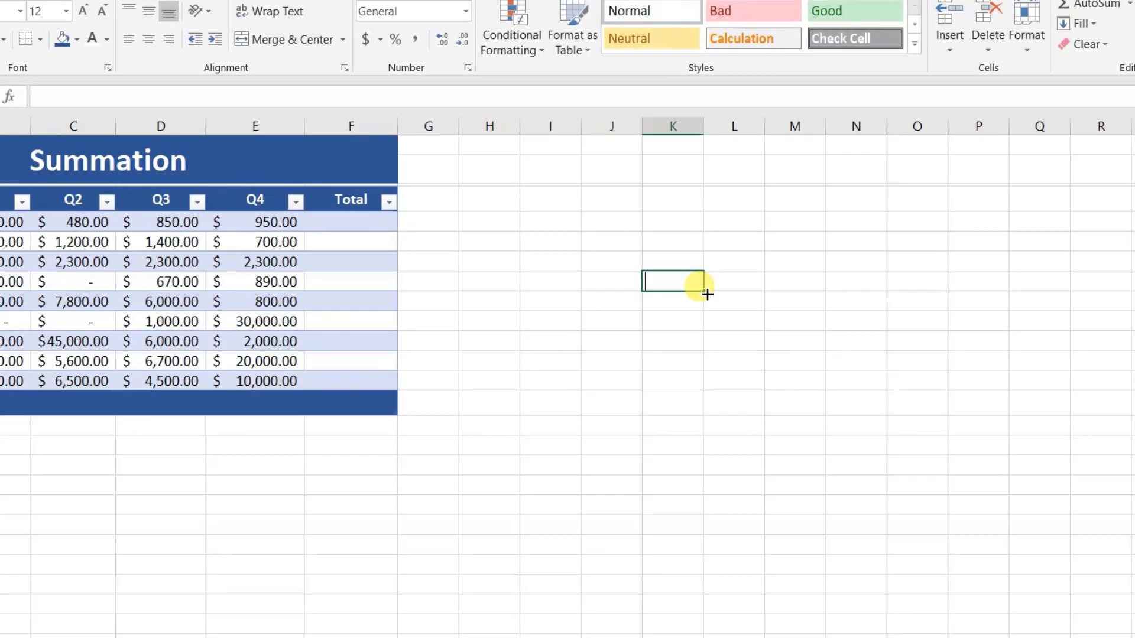
type("5")
left_click(722, 274)
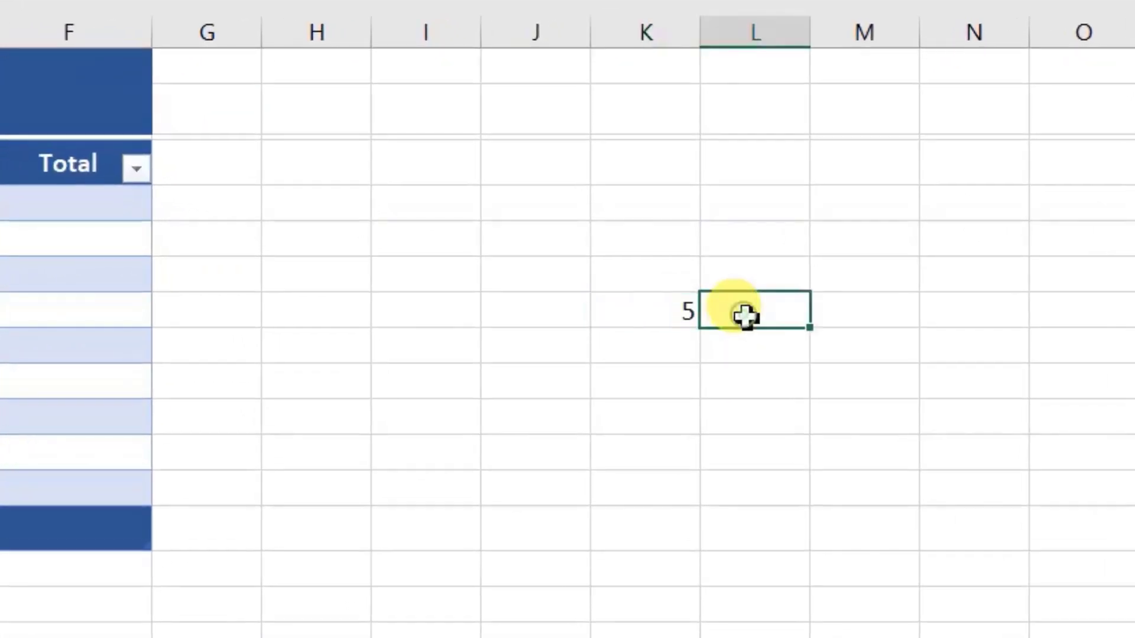
type("5")
left_click(863, 337)
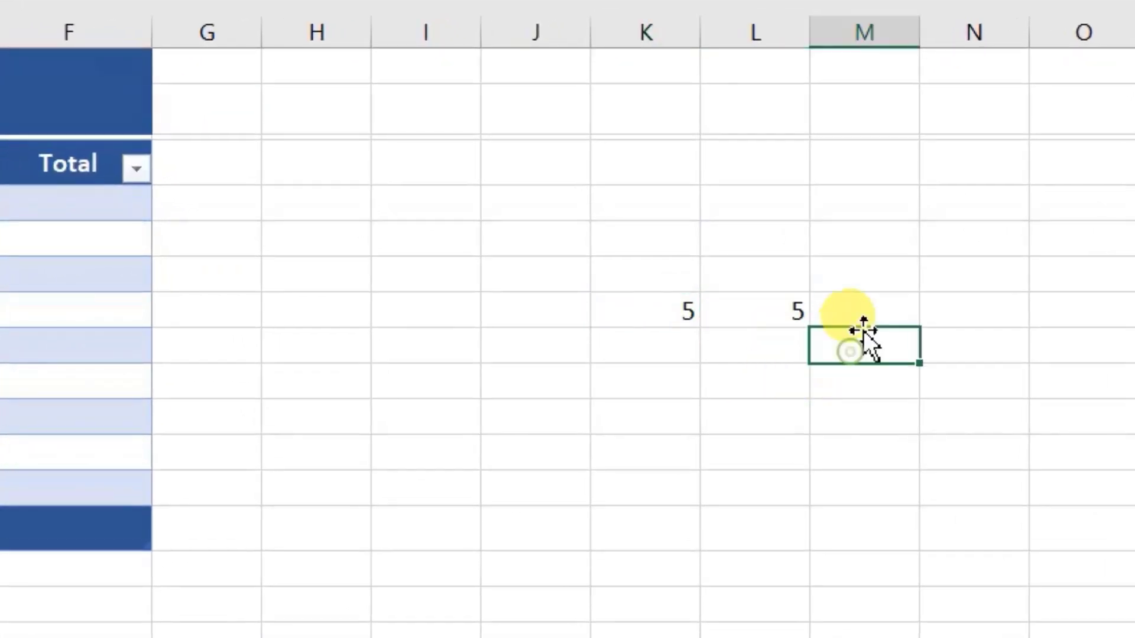
Step: Enter the plain number 10 in cell M8 and clear the cell again
left_click(874, 322)
type("1")
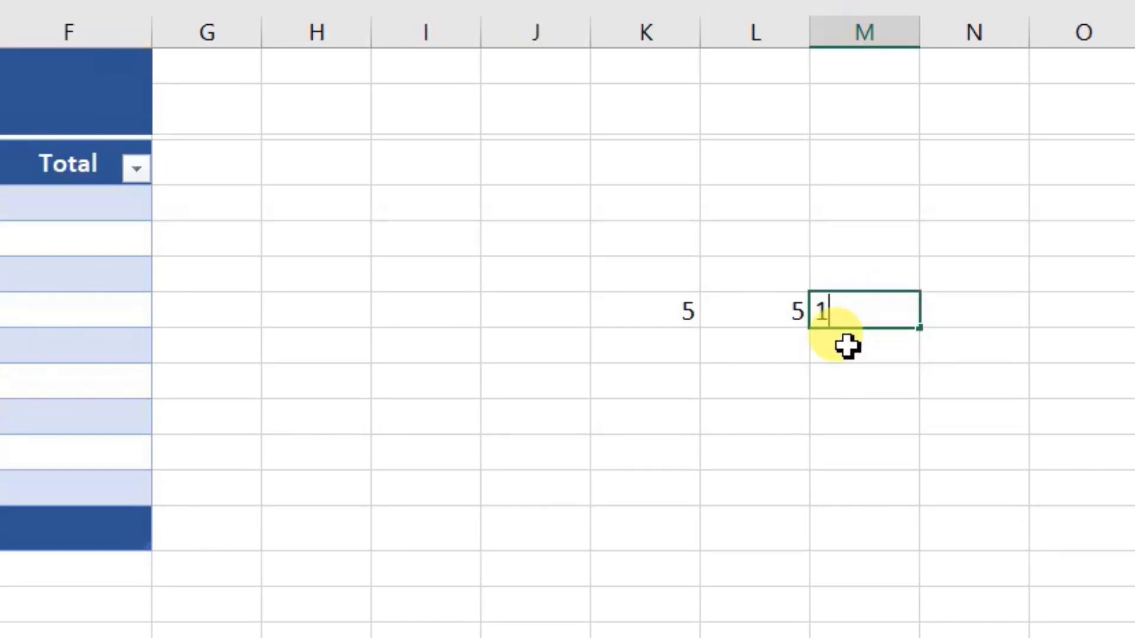
type("0")
left_click(916, 490)
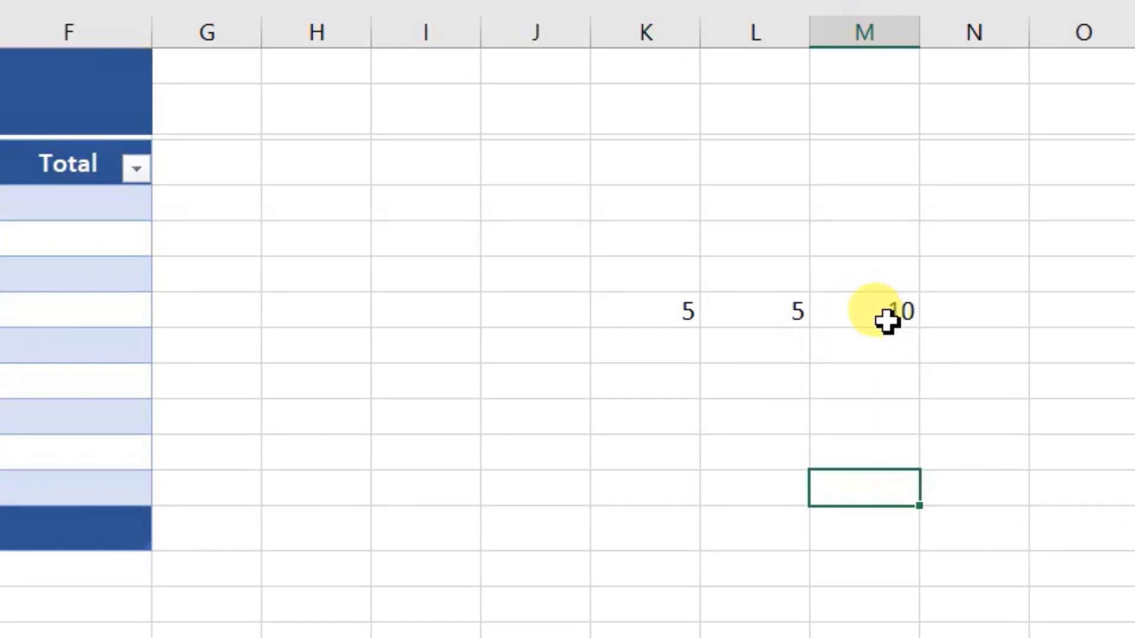
left_click(886, 322)
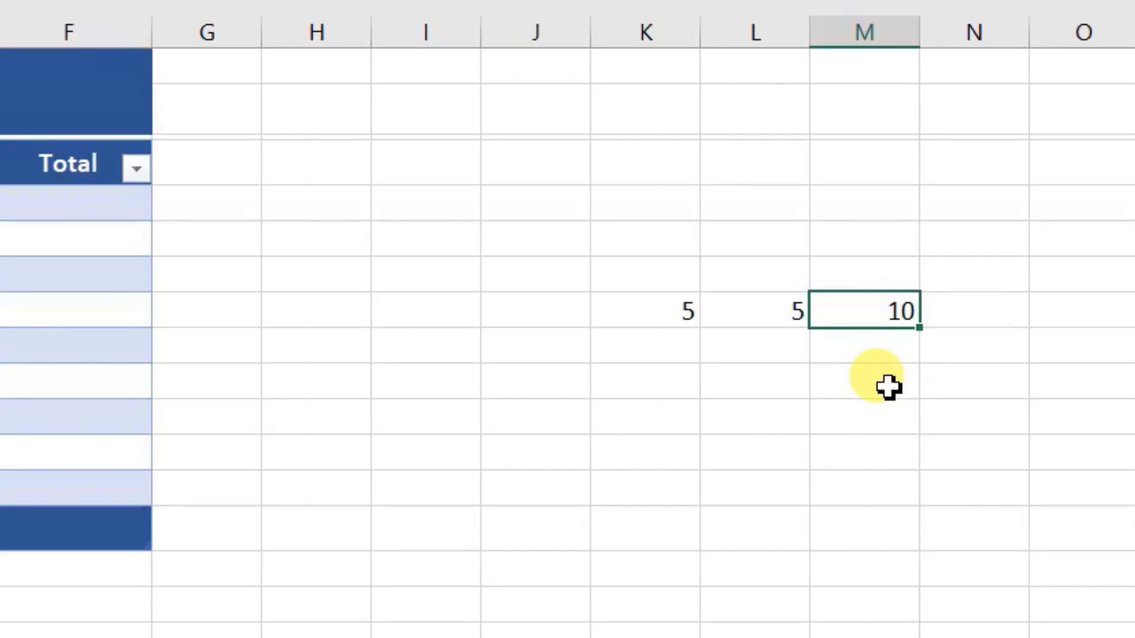
key("Delete")
left_click(846, 422)
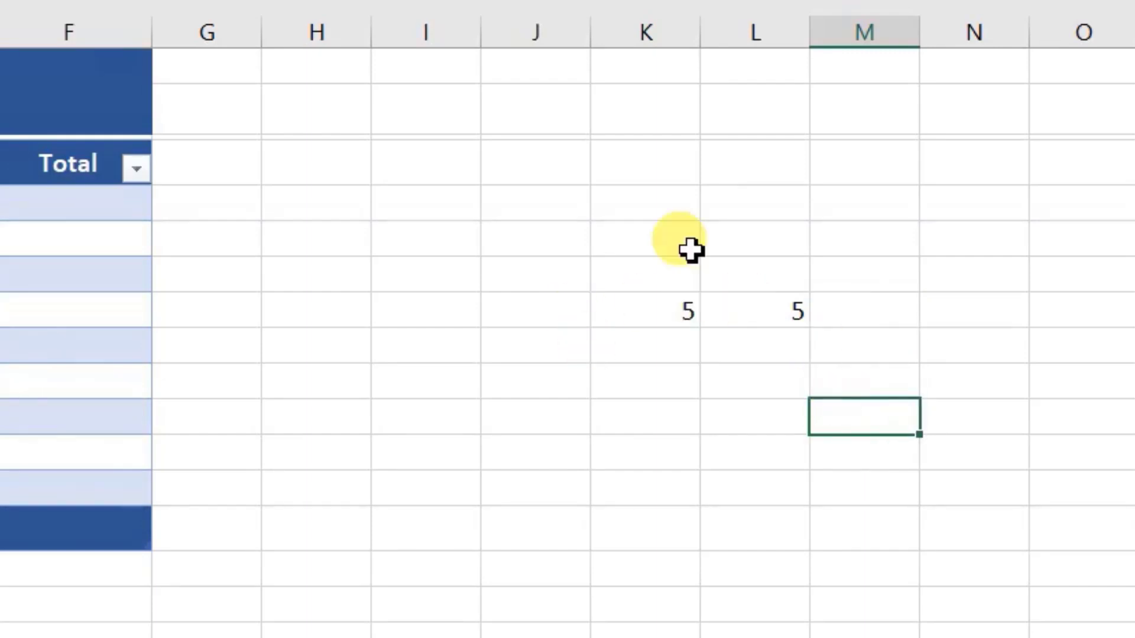
Step: Check the cell references of the two number cells, K8 and L8
left_click(658, 310)
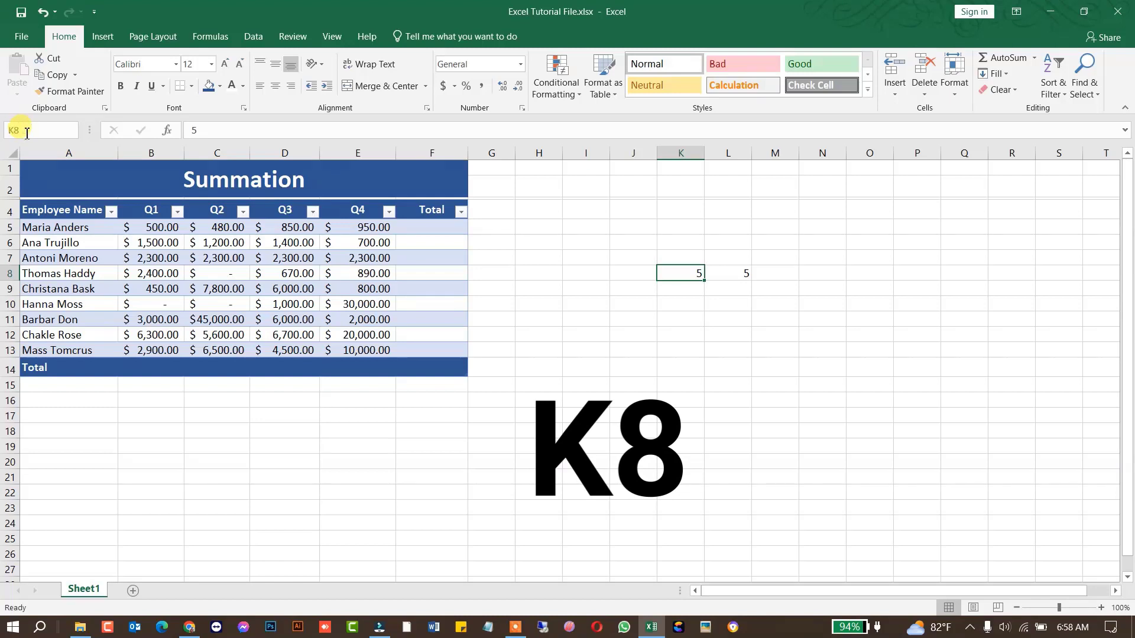
left_click_drag(27, 133, 8, 134)
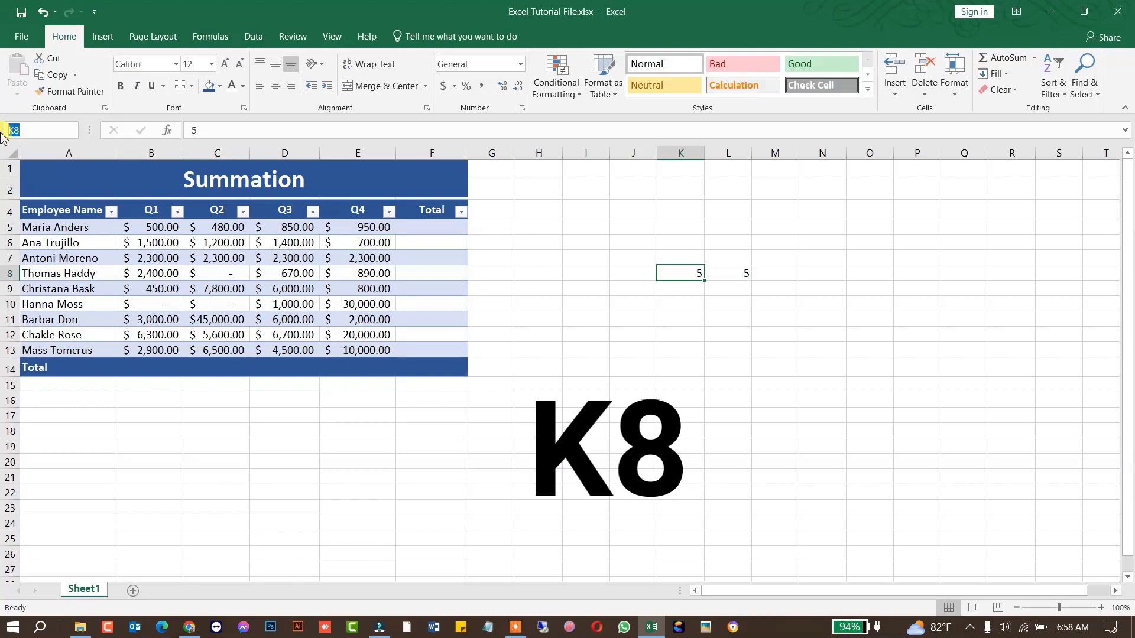
left_click(735, 274)
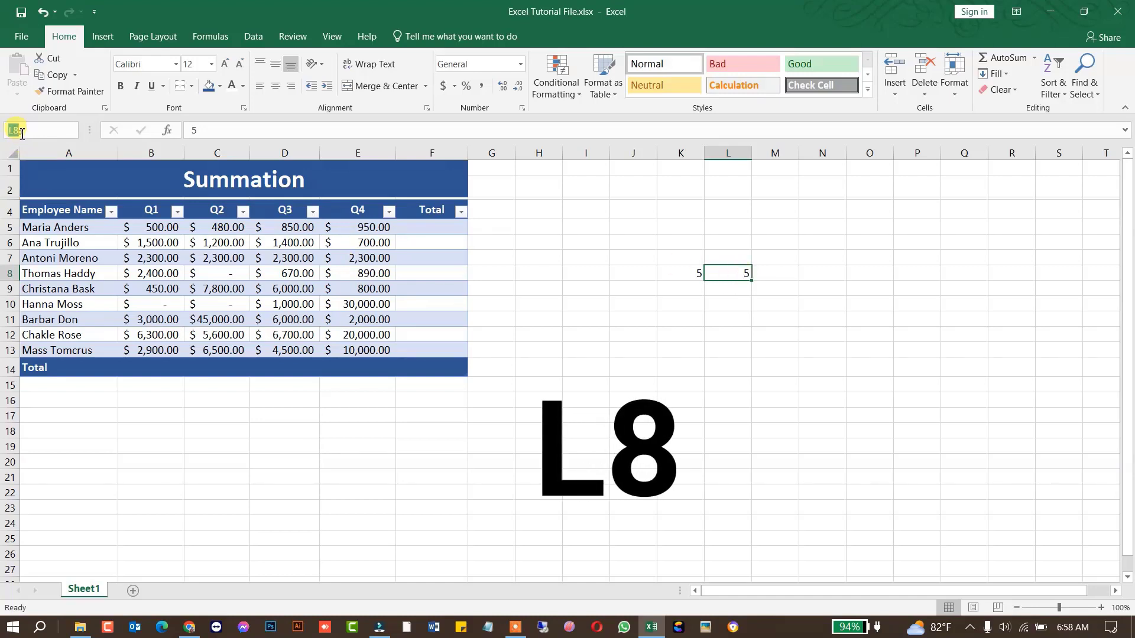
left_click(569, 363)
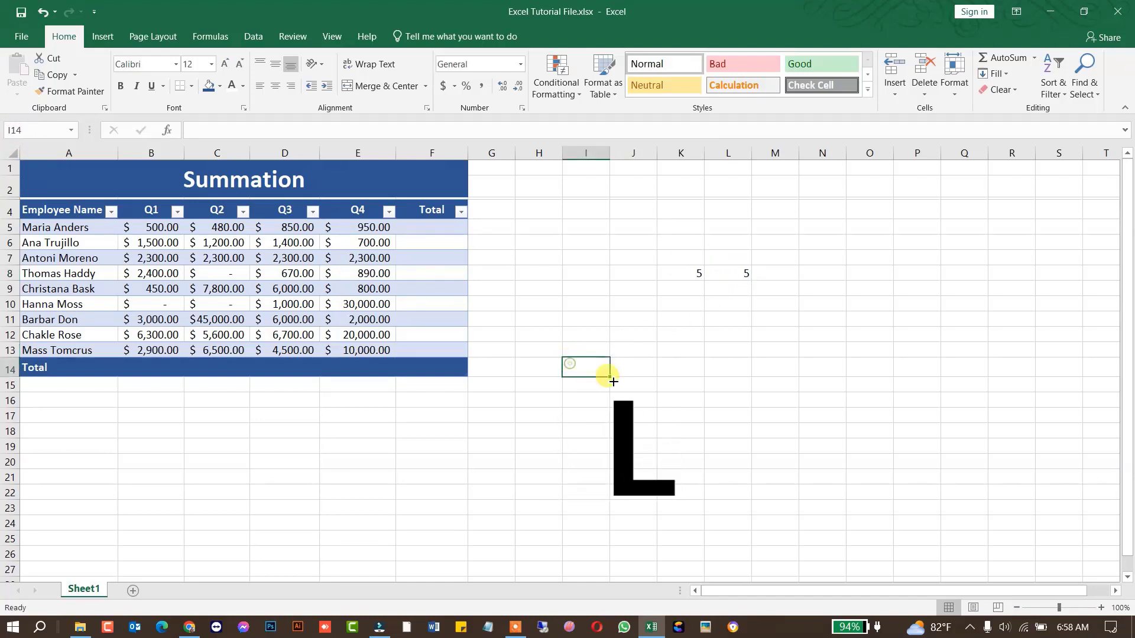
left_click(676, 399)
left_click(718, 428)
left_click(622, 426)
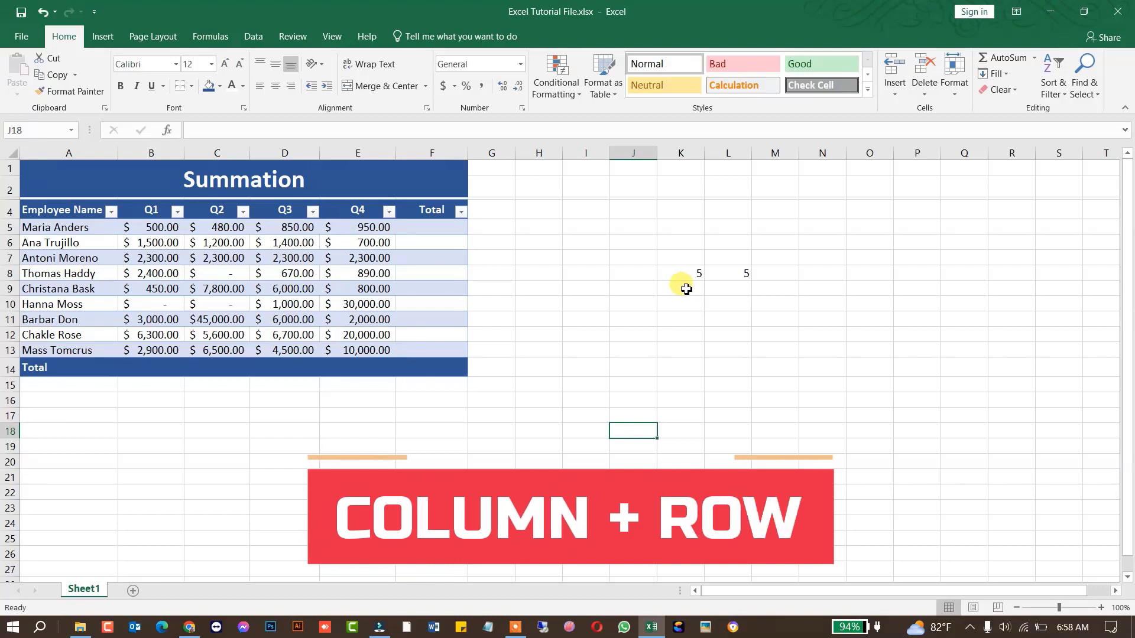
left_click(767, 348)
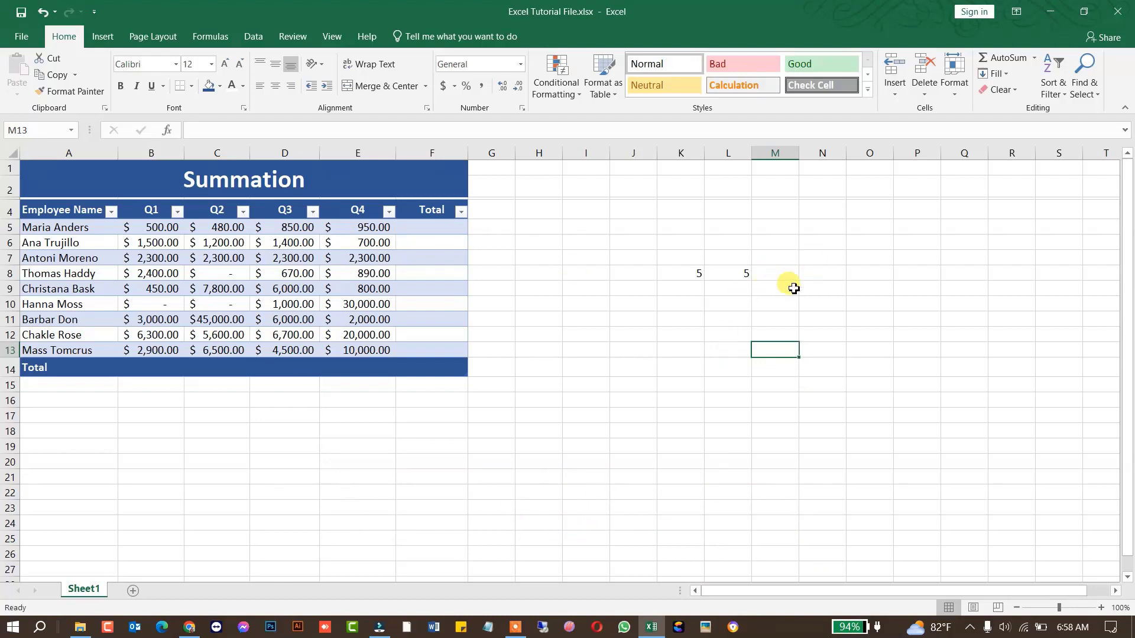
Step: Enter the formula =K8+L8 in cell M8 to add the two numbers beside it
left_click(775, 276)
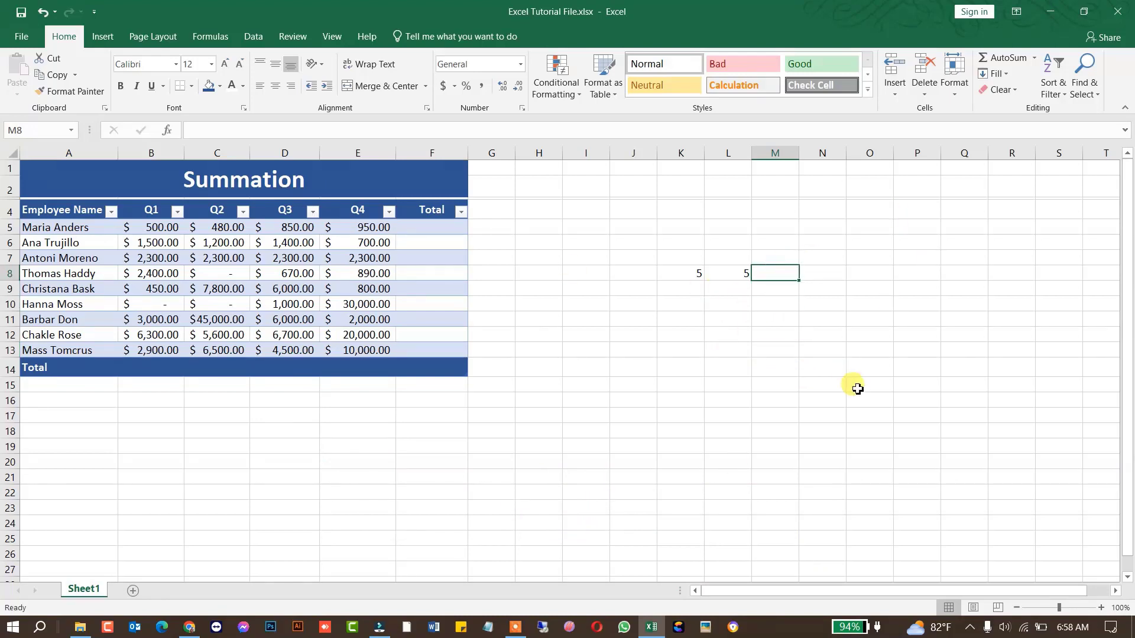
type("=")
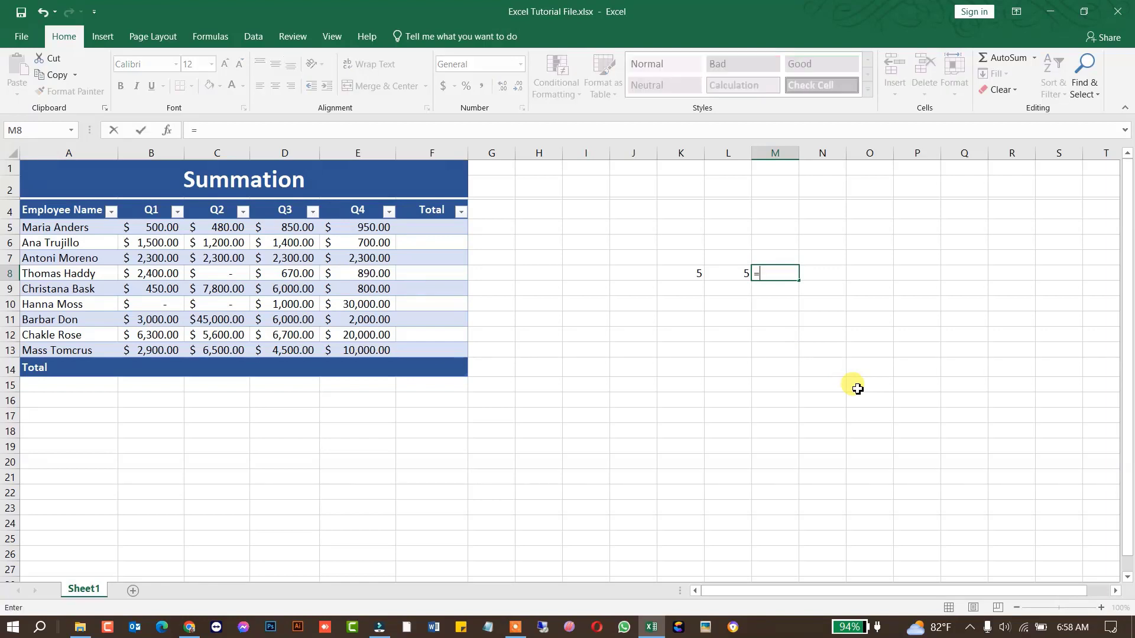
left_click(687, 276)
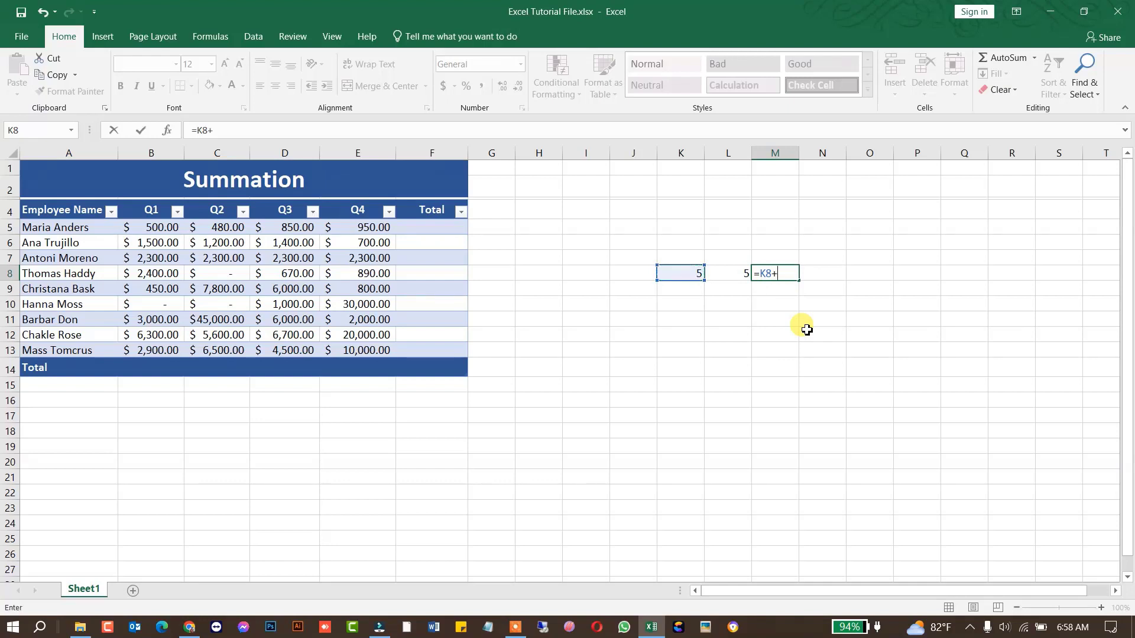
left_click(739, 275)
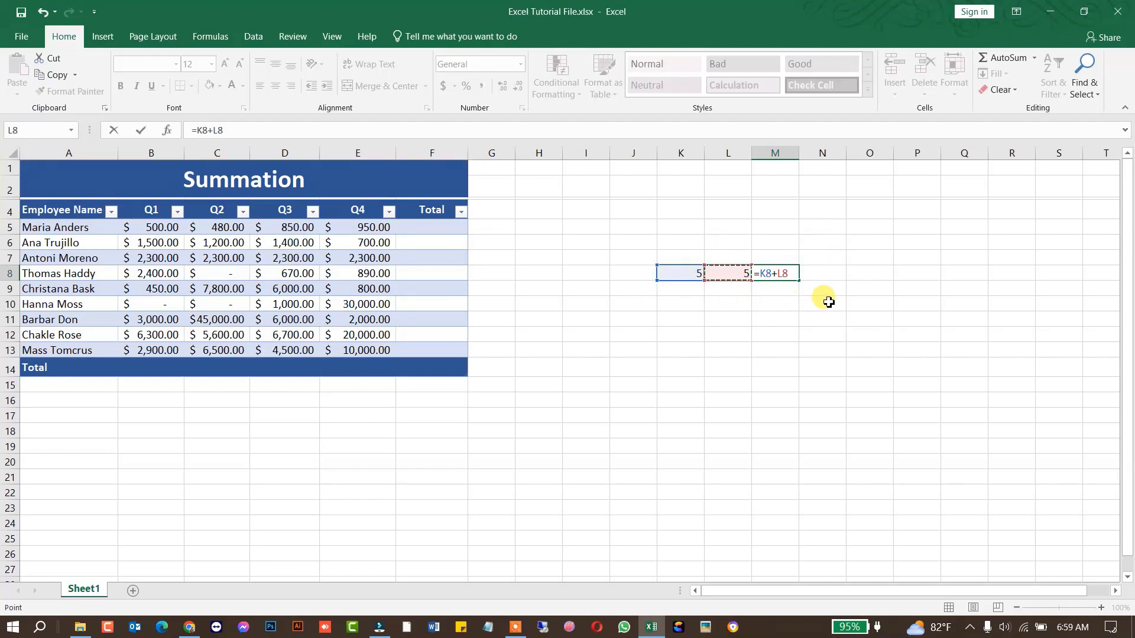
key("Return")
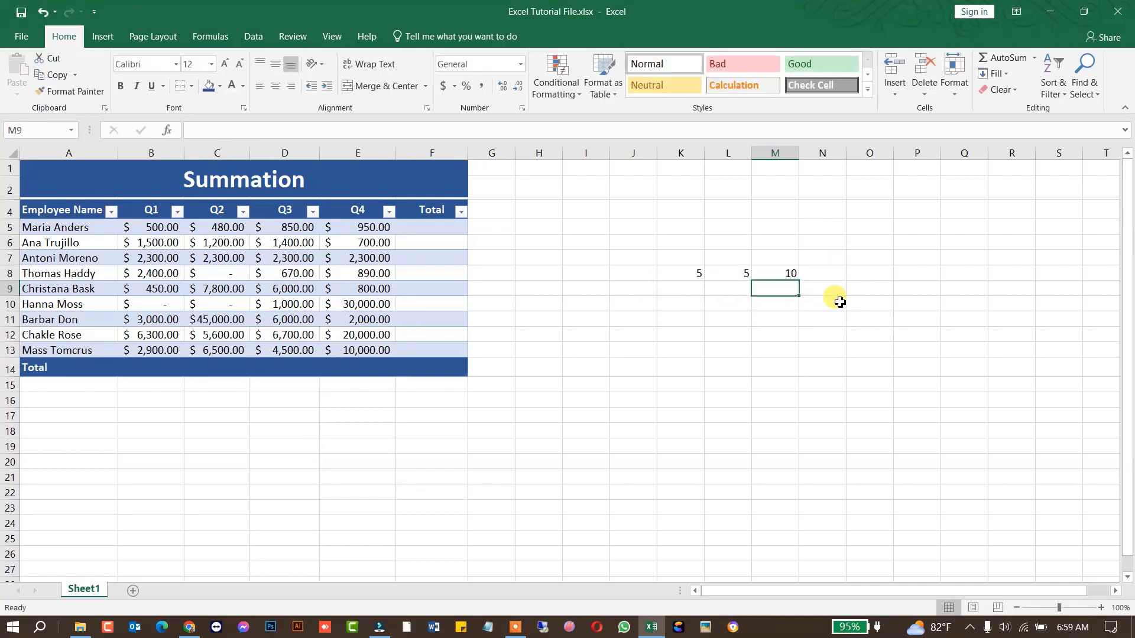
Step: Review the addition formula in cell M8 and clear the cell
left_click(783, 275)
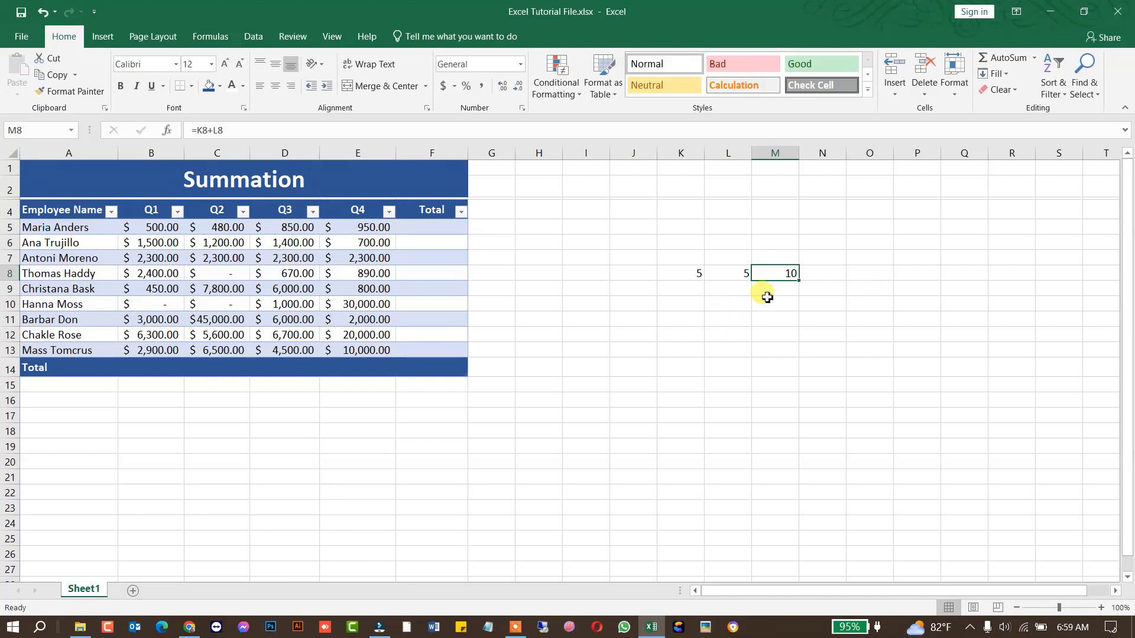
left_click(787, 301)
left_click(782, 276)
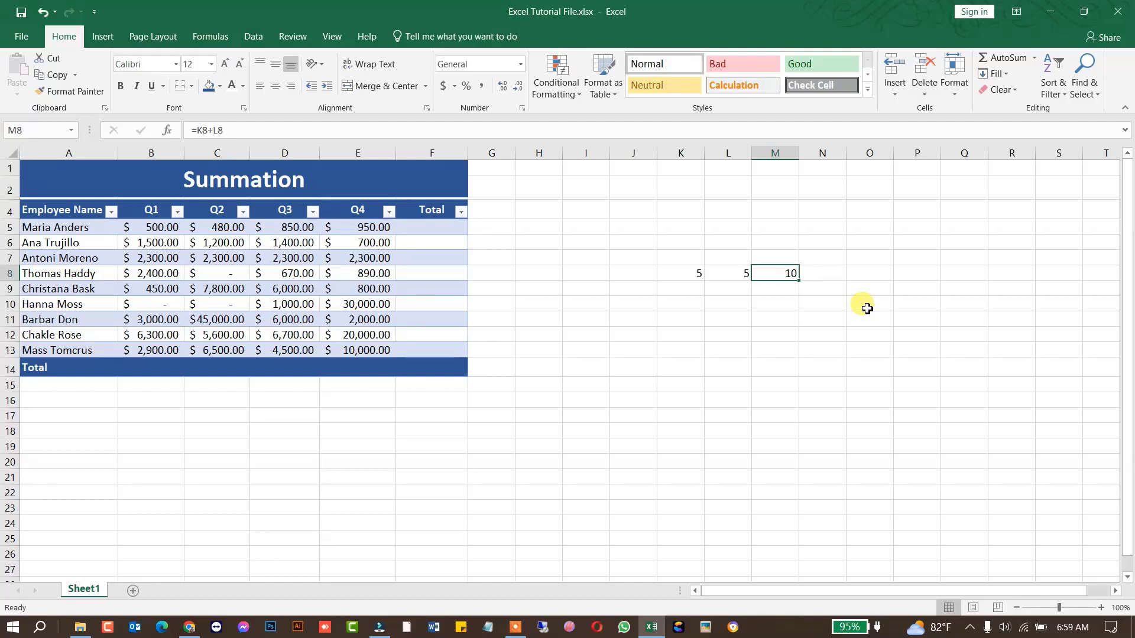
left_click(782, 323)
left_click(785, 275)
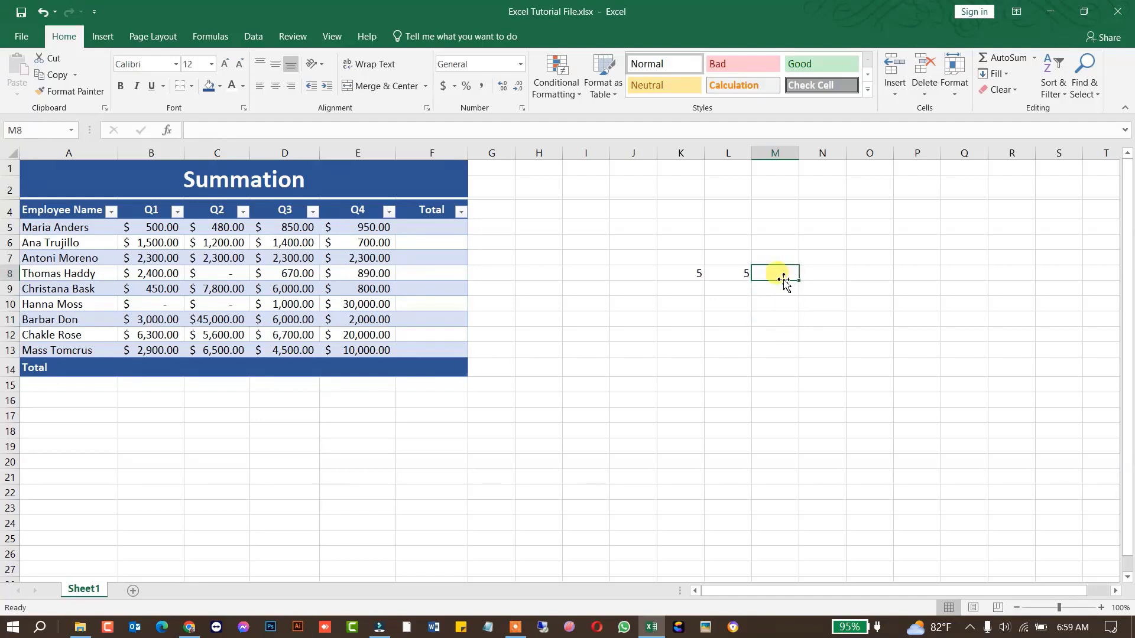
Step: Enter the formula =K8+L8 in the distant cell R23 to add the two numbers
left_click(1005, 507)
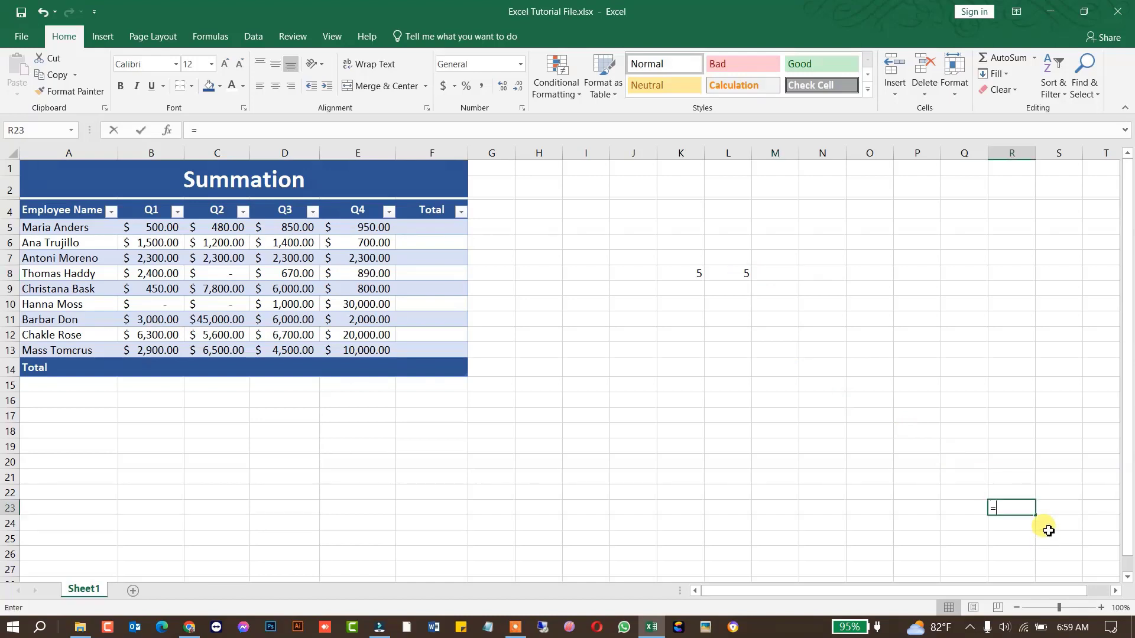
left_click(698, 276)
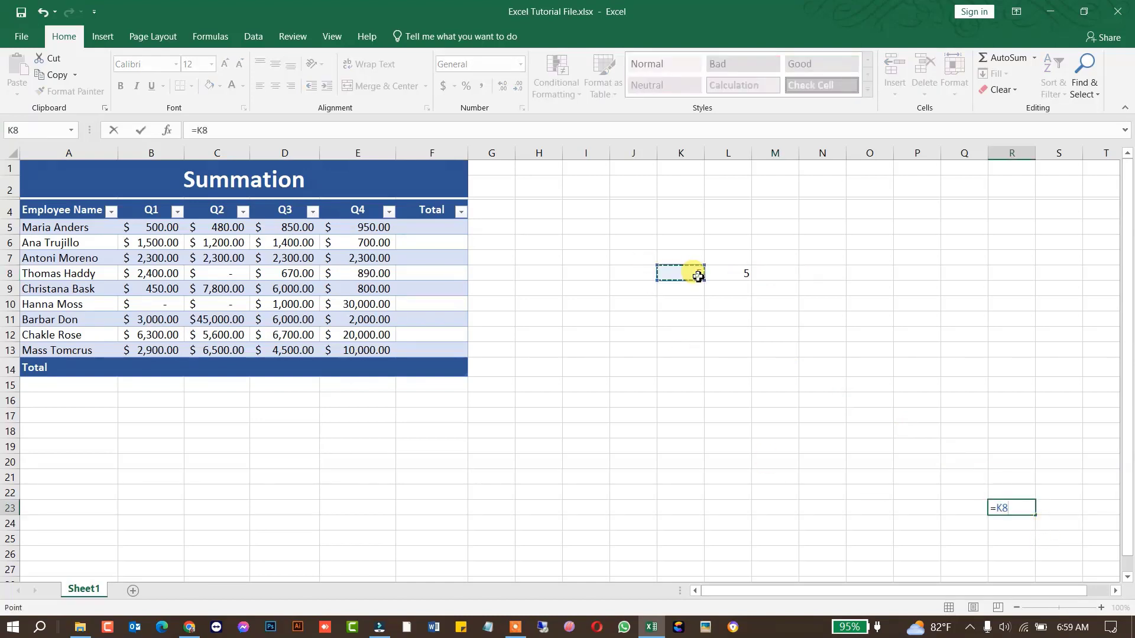
type("+")
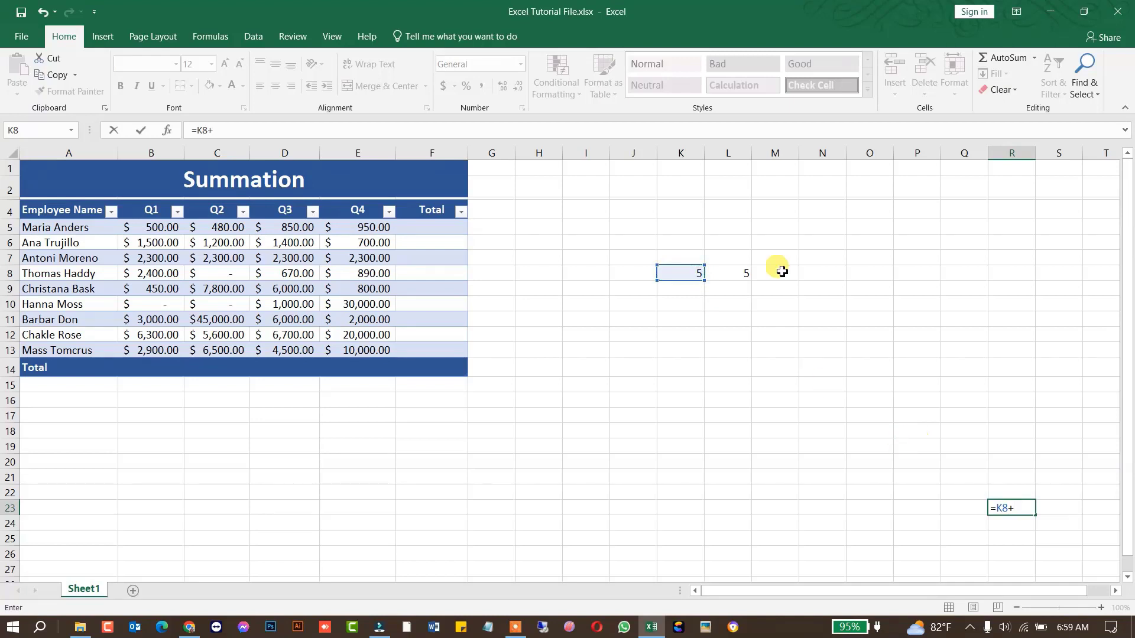
left_click(735, 273)
key("Return")
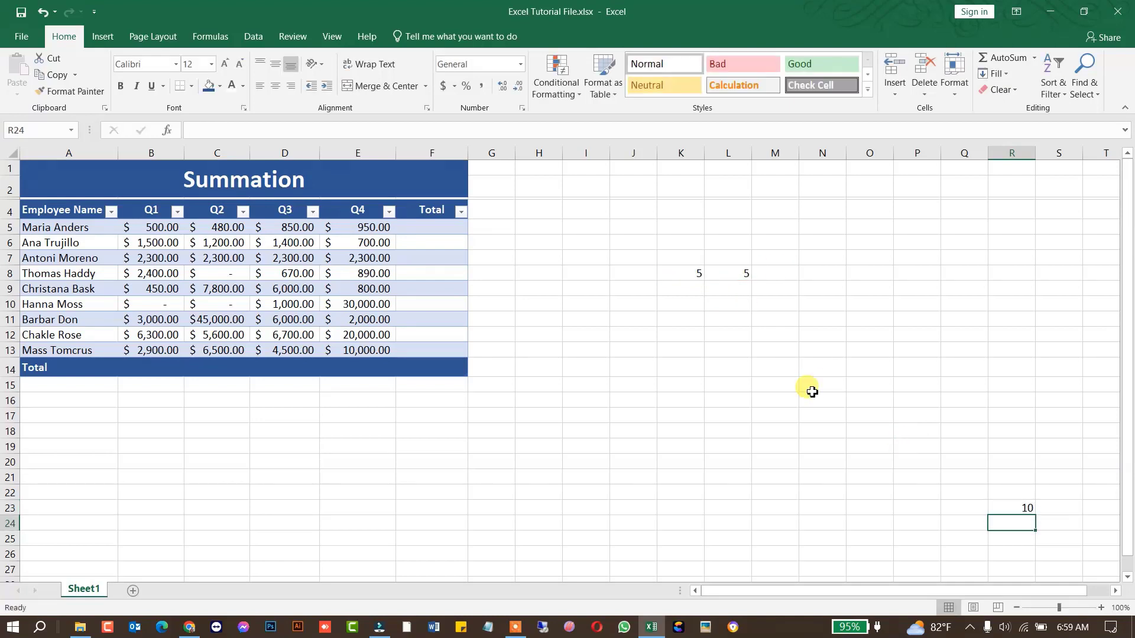
Step: Check the formula stored in cell R23
left_click(1016, 511)
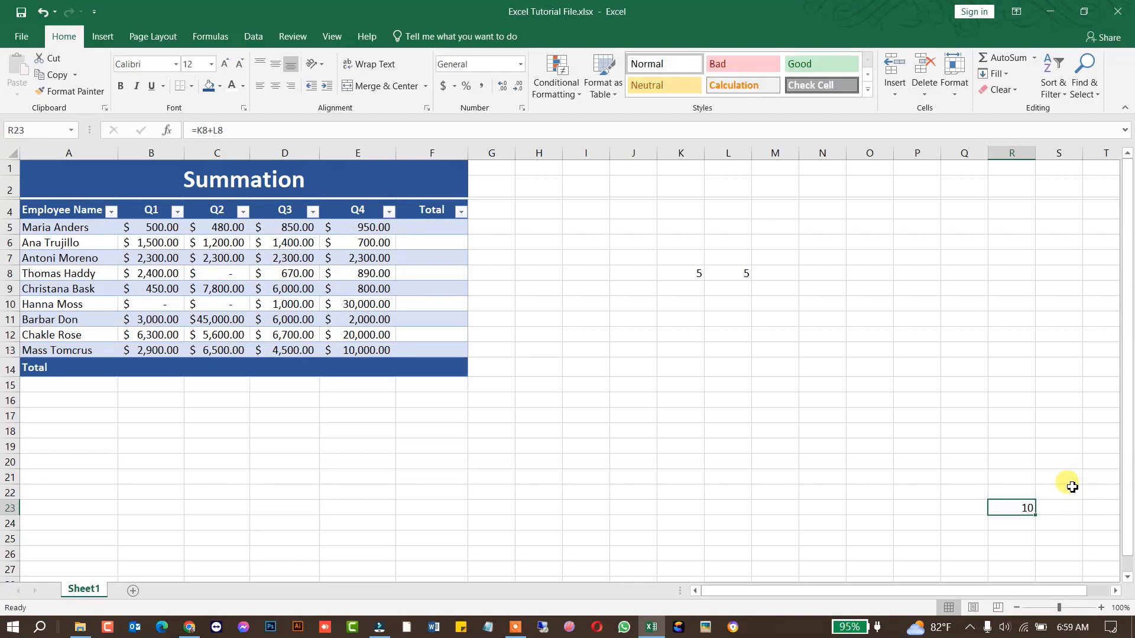
left_click(1004, 476)
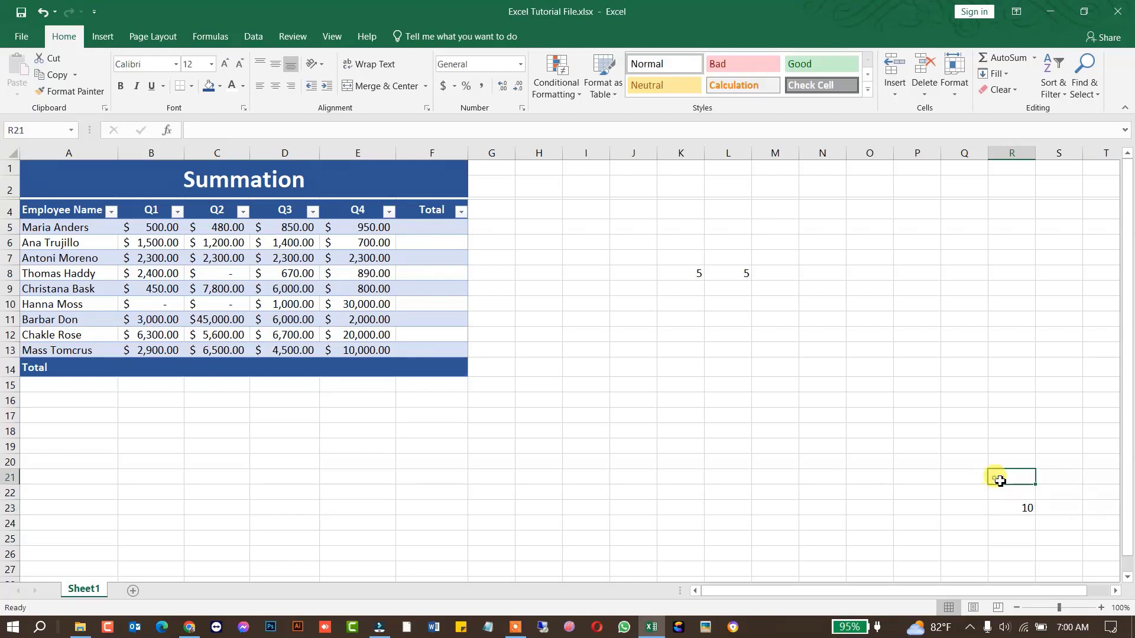
left_click(1019, 506)
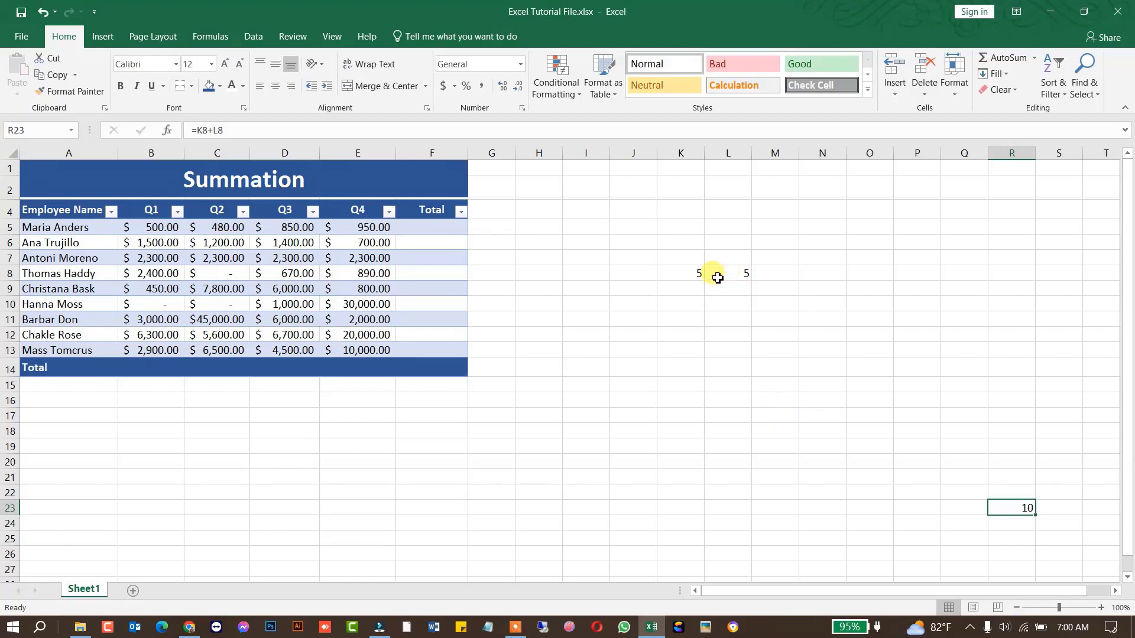
Step: Set the number in cell L8 to 15
left_click(735, 273)
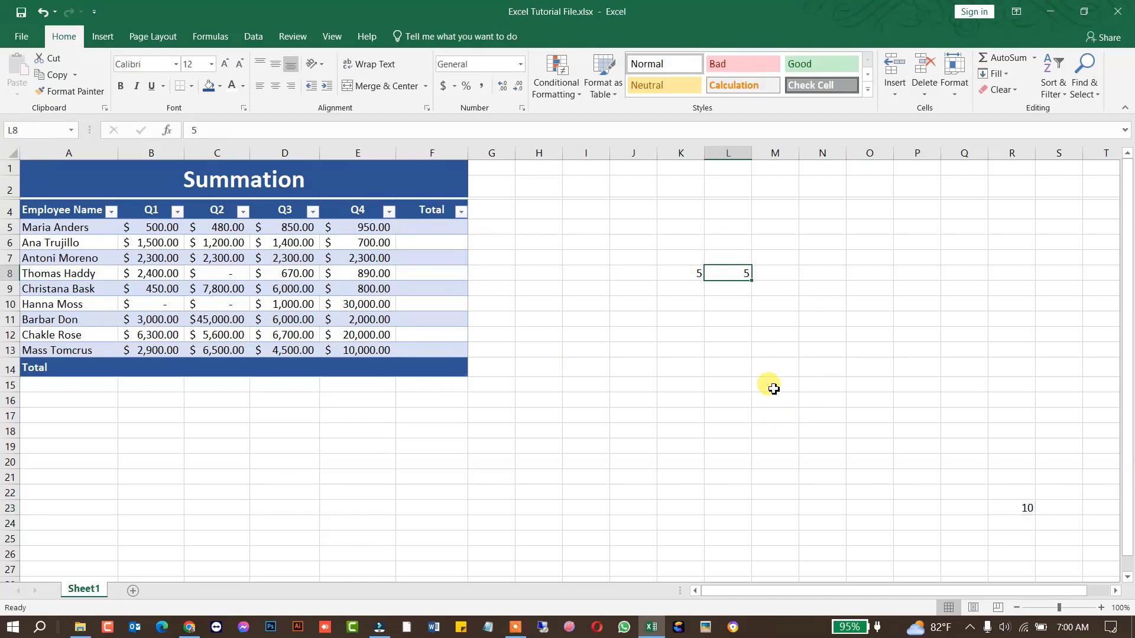
type("1")
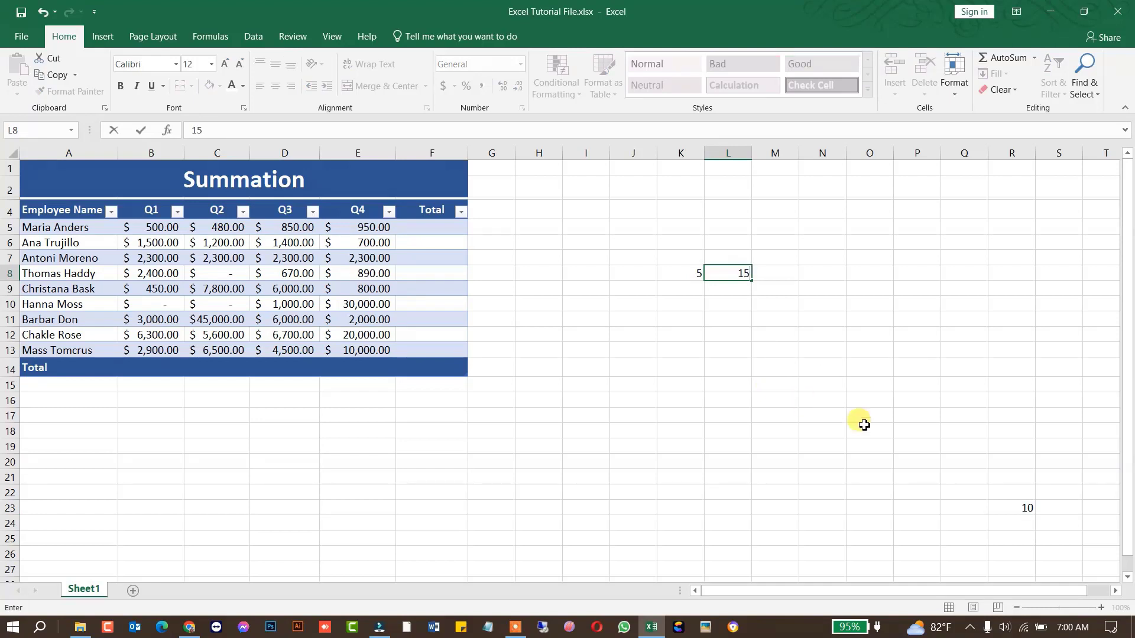
key("Return")
Step: Move the addition formula from cell R23 to cell N8 and check the formula there
left_click(1018, 510)
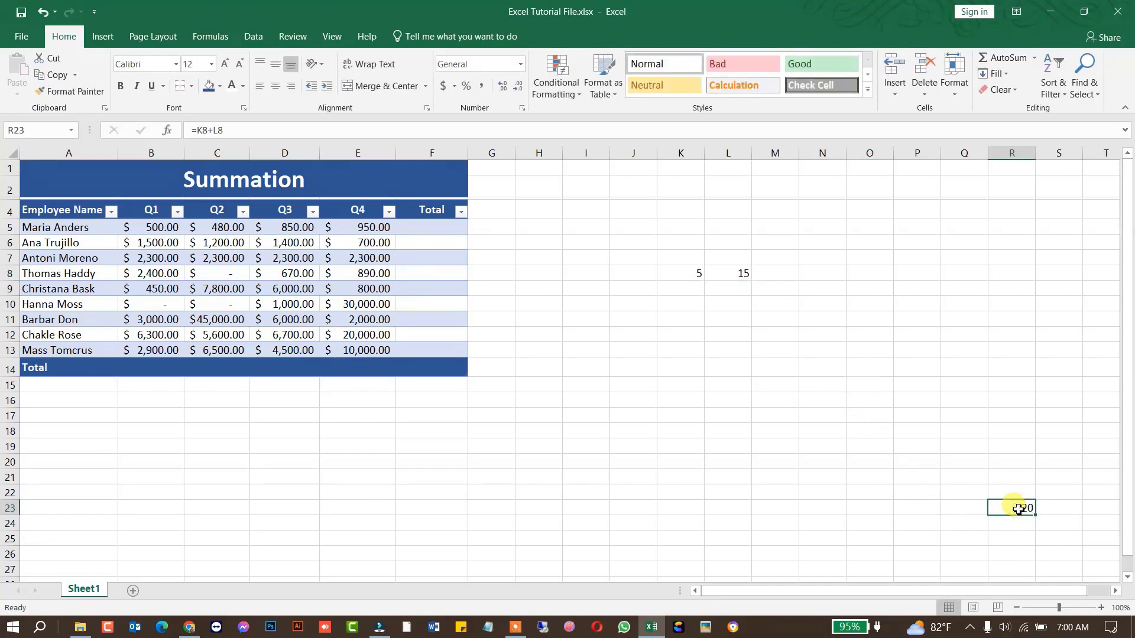
key("ctrl+c")
left_click(810, 273)
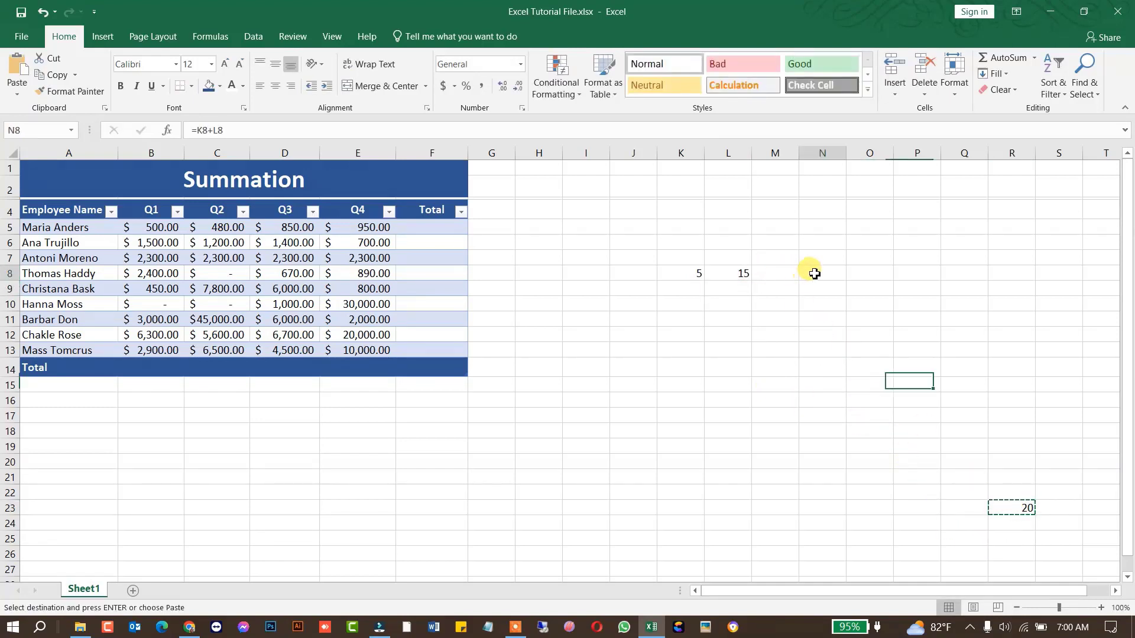
key("ctrl+v")
left_click(838, 346)
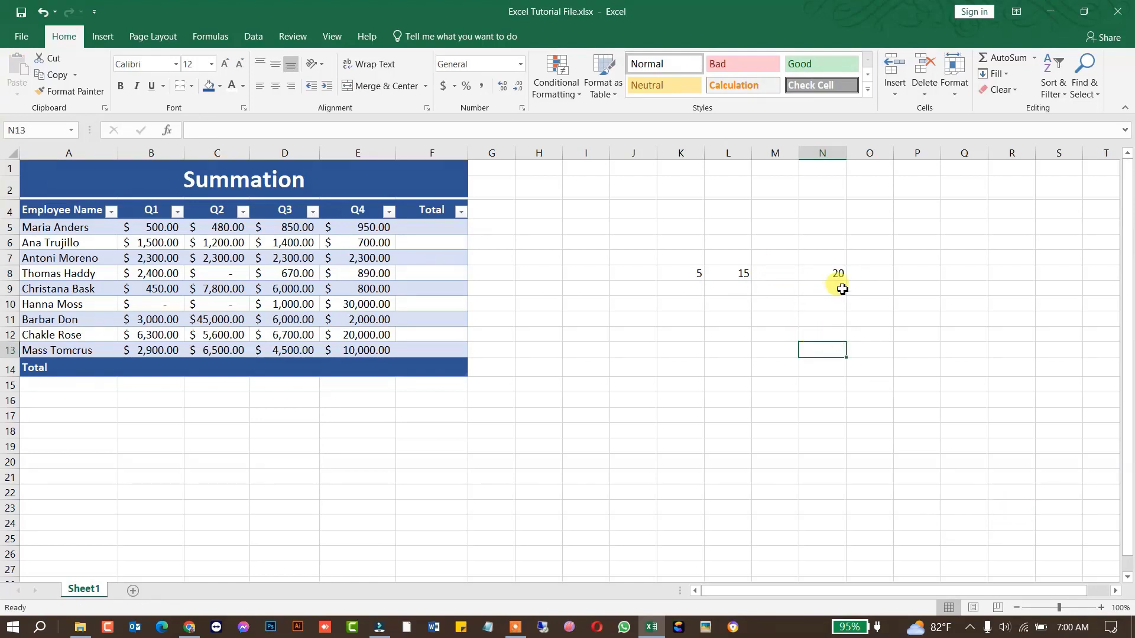
left_click(833, 272)
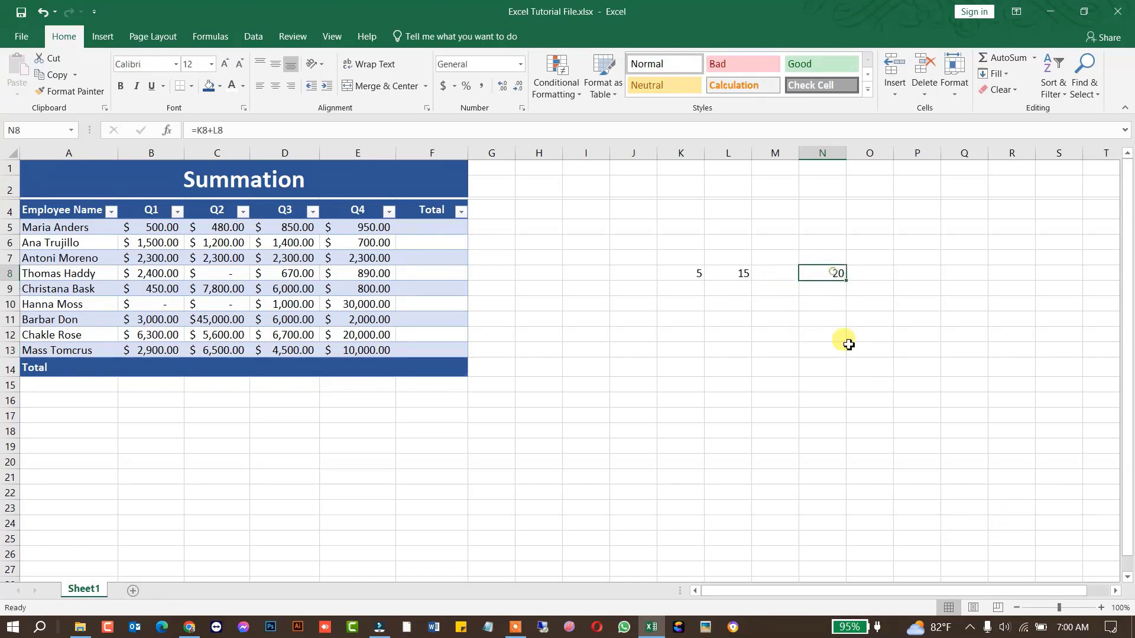
Step: Set the number in cell K8 to 25 and check the sum formula in N8 against its two source cells
left_click(695, 275)
type("25")
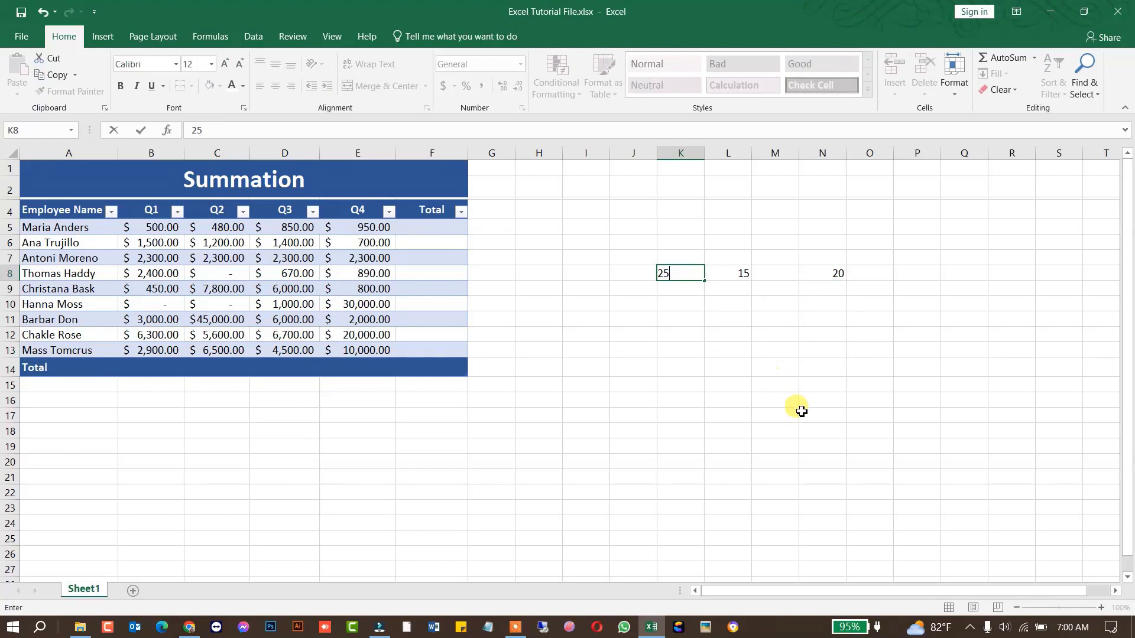
left_click(800, 414)
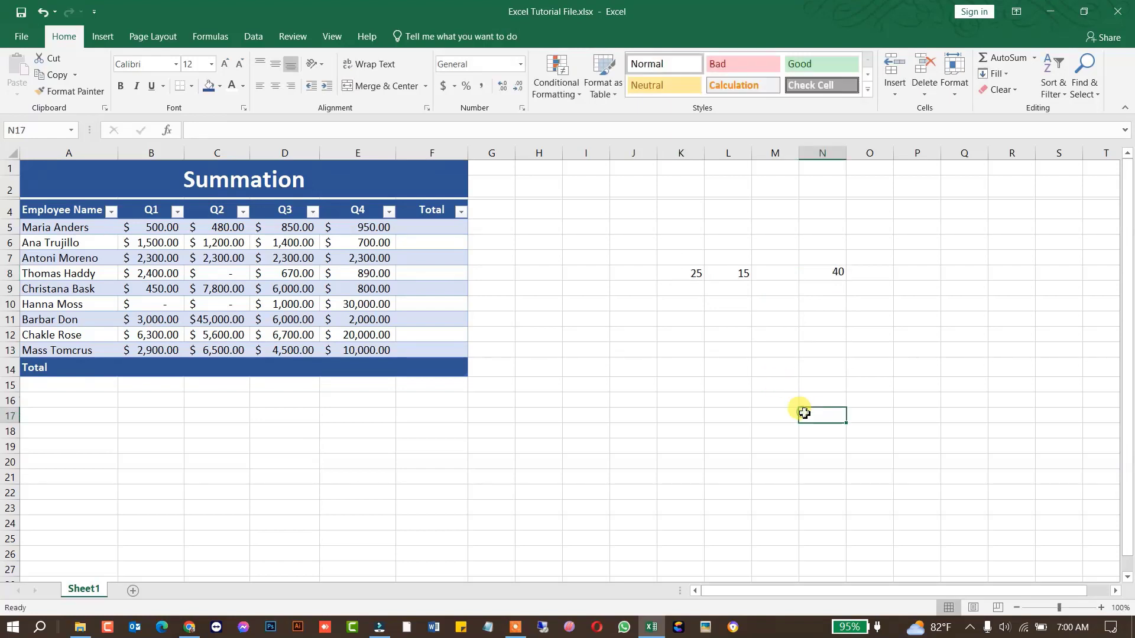
left_click(834, 272)
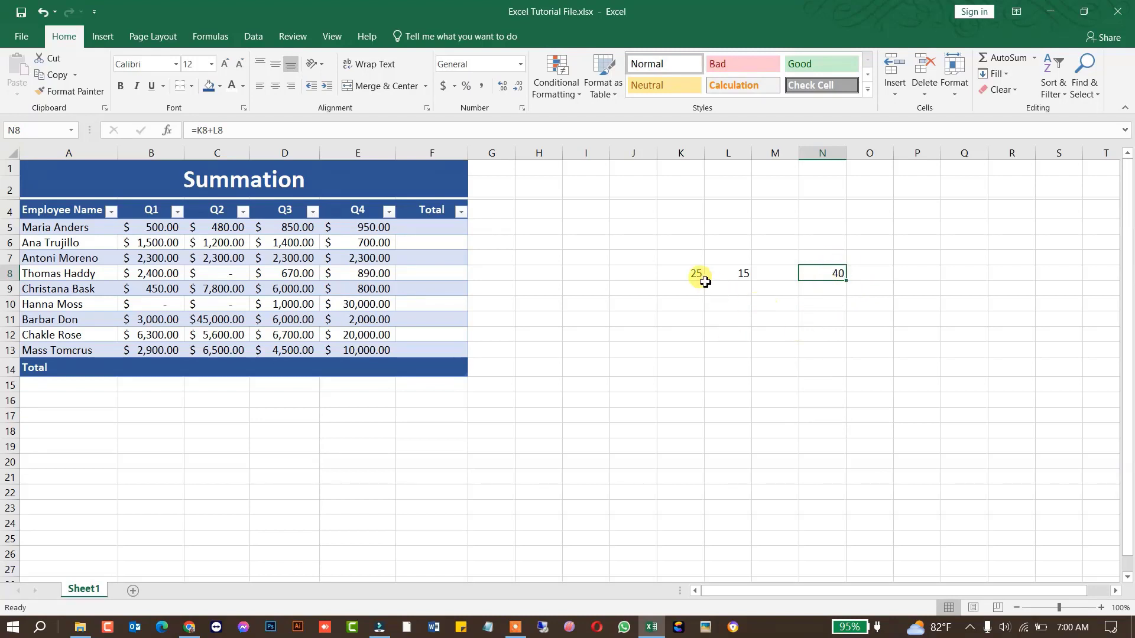
left_click_drag(684, 275, 727, 270)
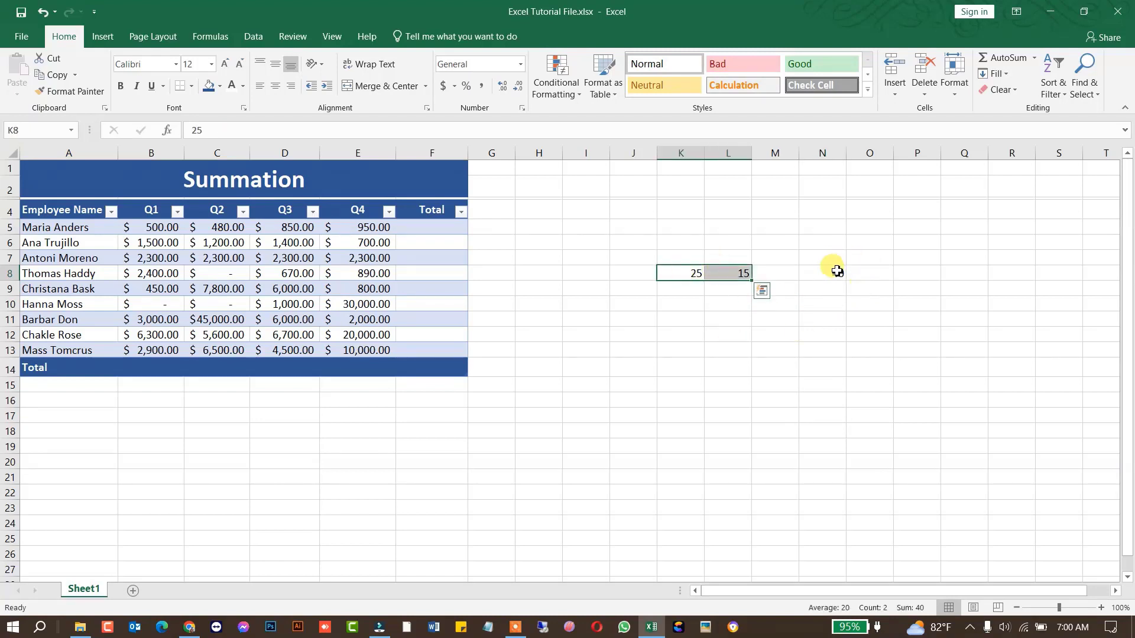
left_click_drag(695, 365, 713, 361)
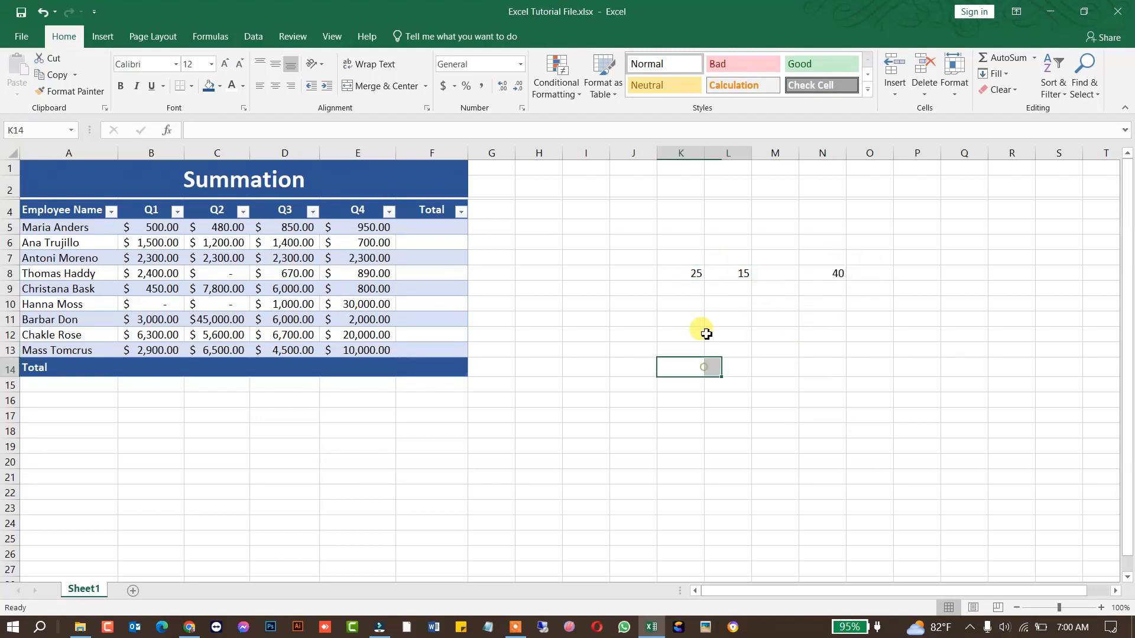
Step: Delete the sample cells K6:N10 beside the table, shifting the remaining cells left
left_click_drag(671, 243, 823, 293)
right_click(775, 273)
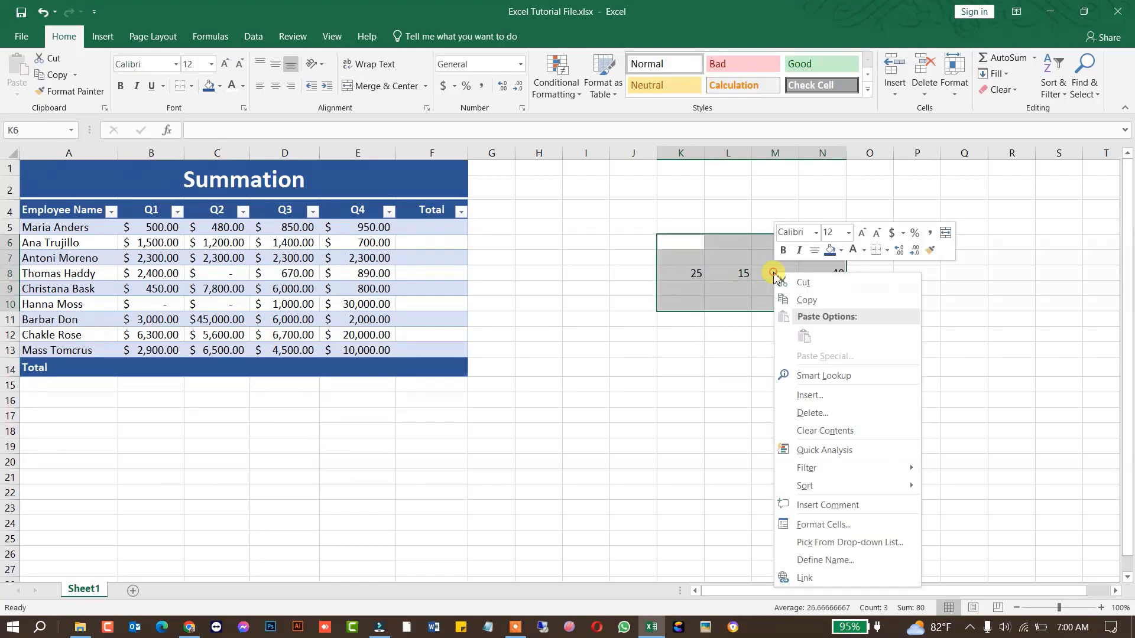
left_click(813, 413)
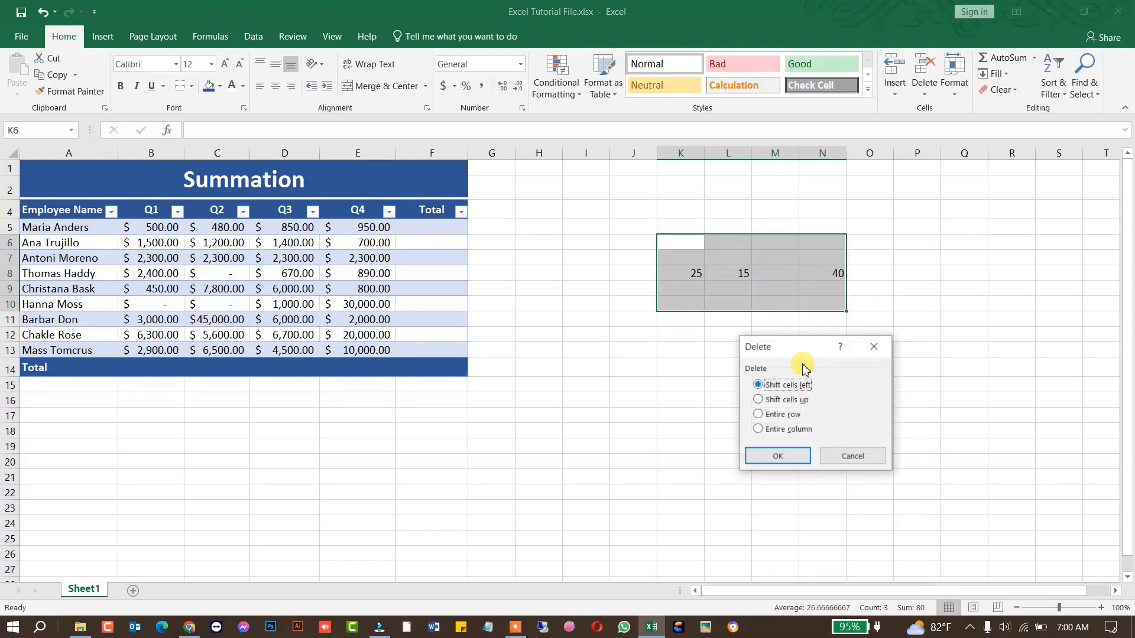
left_click(778, 456)
left_click(773, 397)
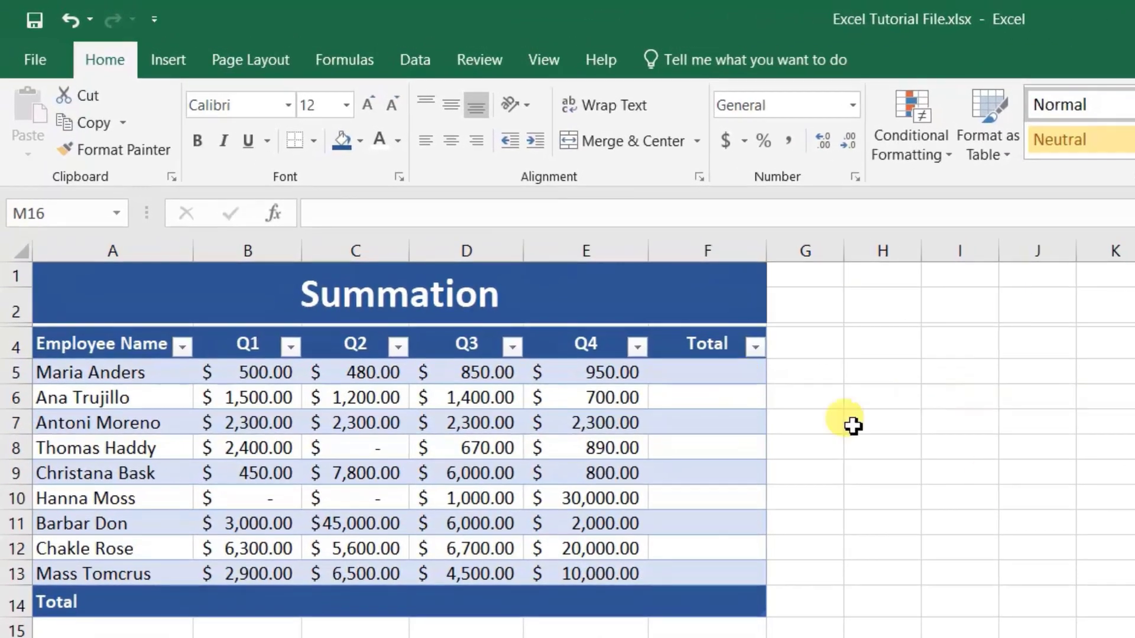
left_click(695, 375)
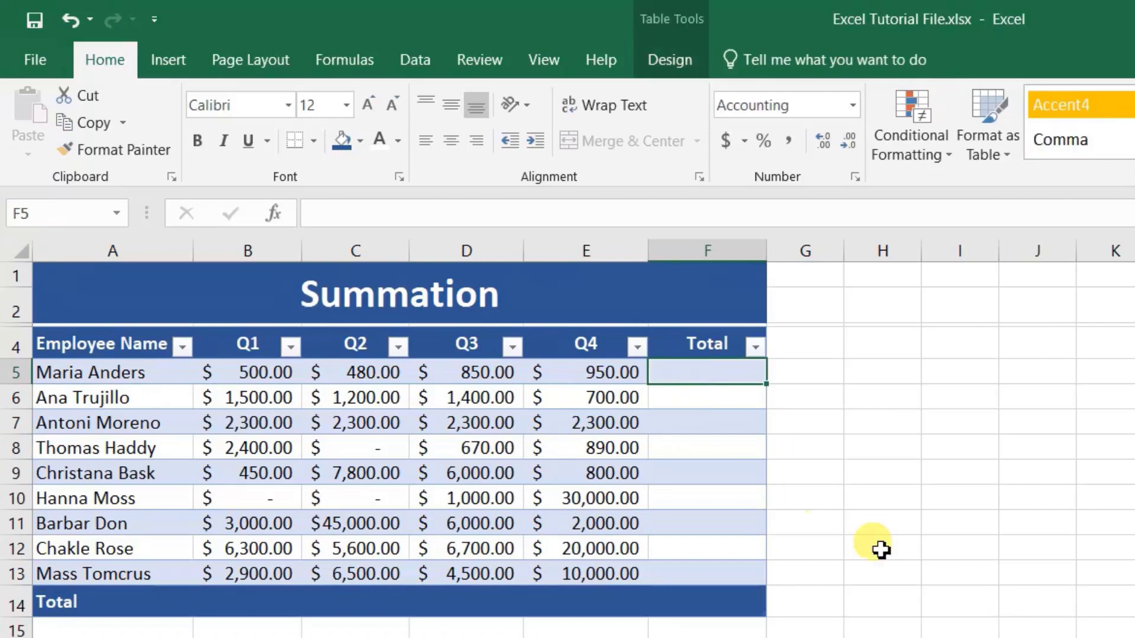
type("=")
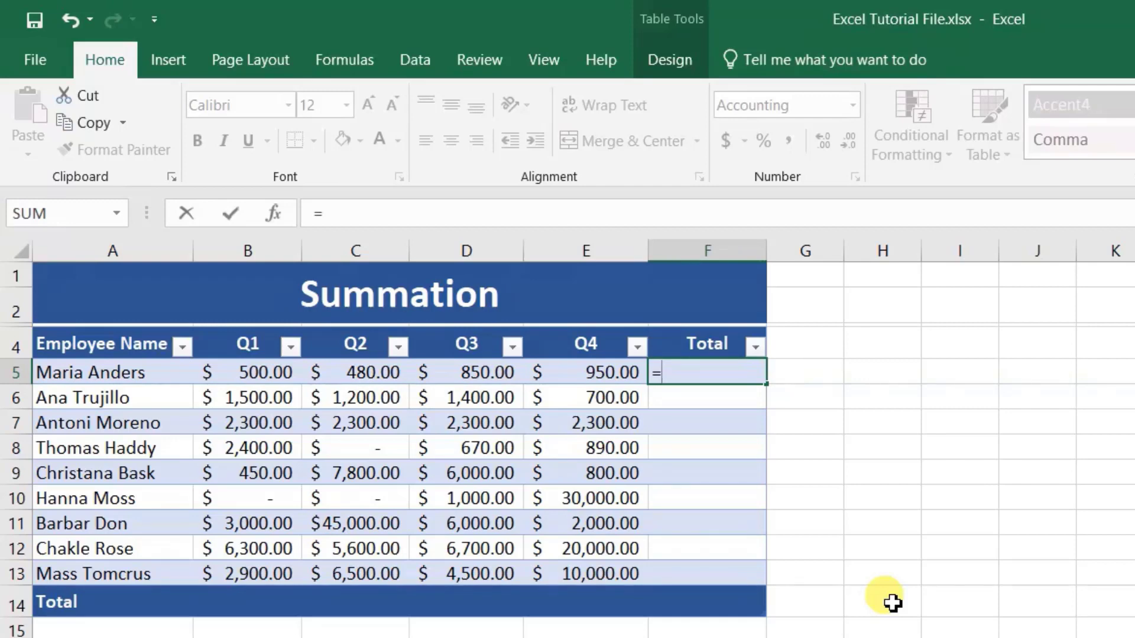
left_click(237, 375)
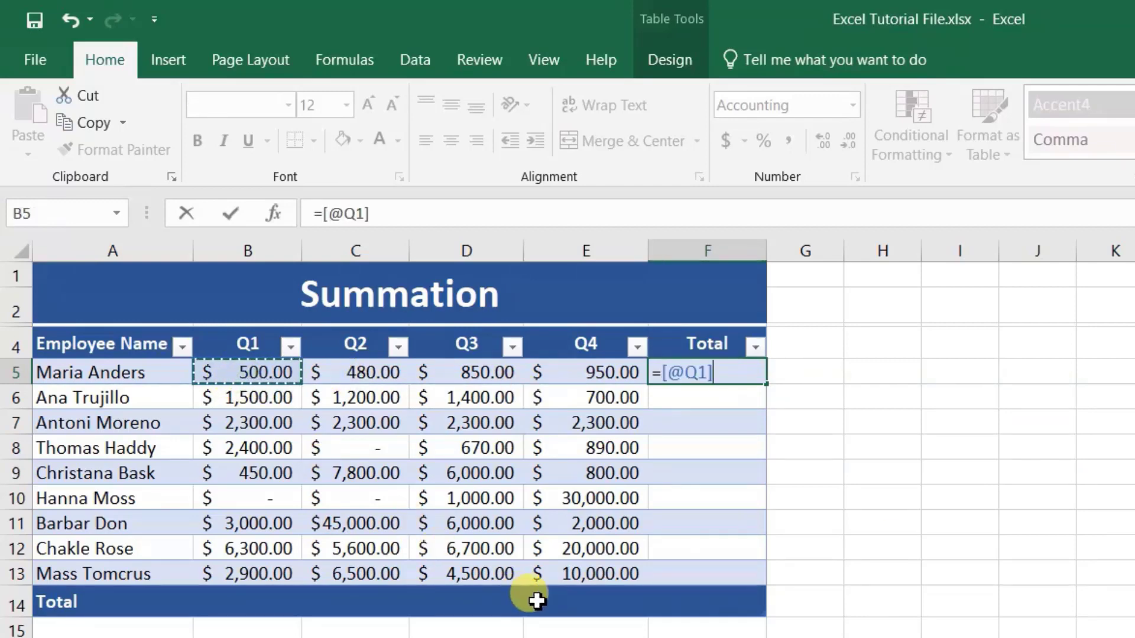
type("+")
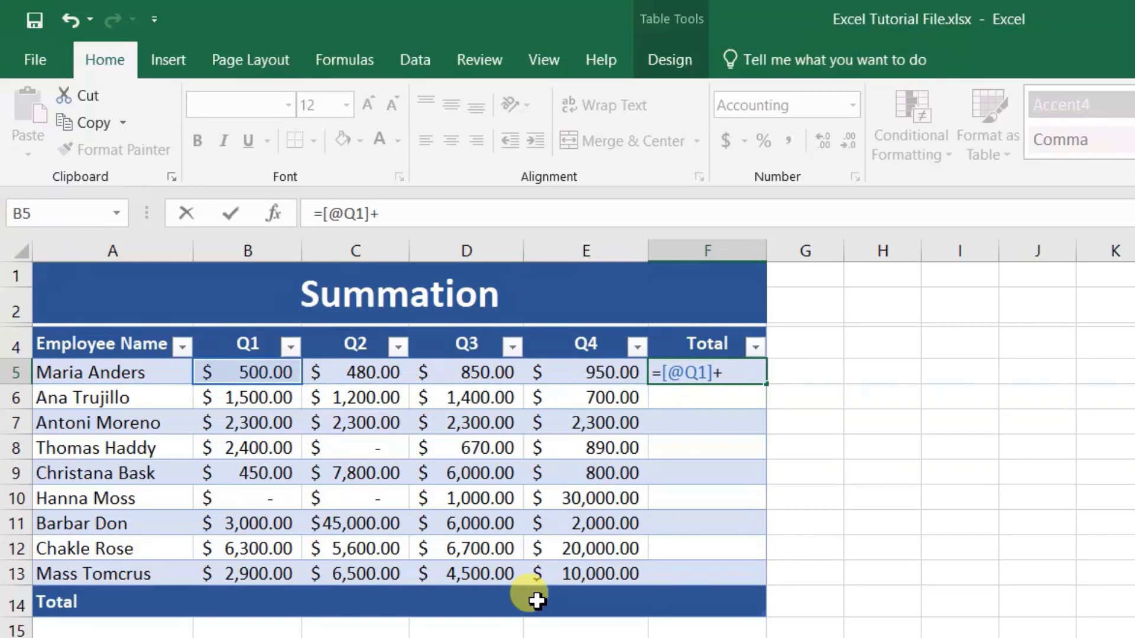
left_click(373, 378)
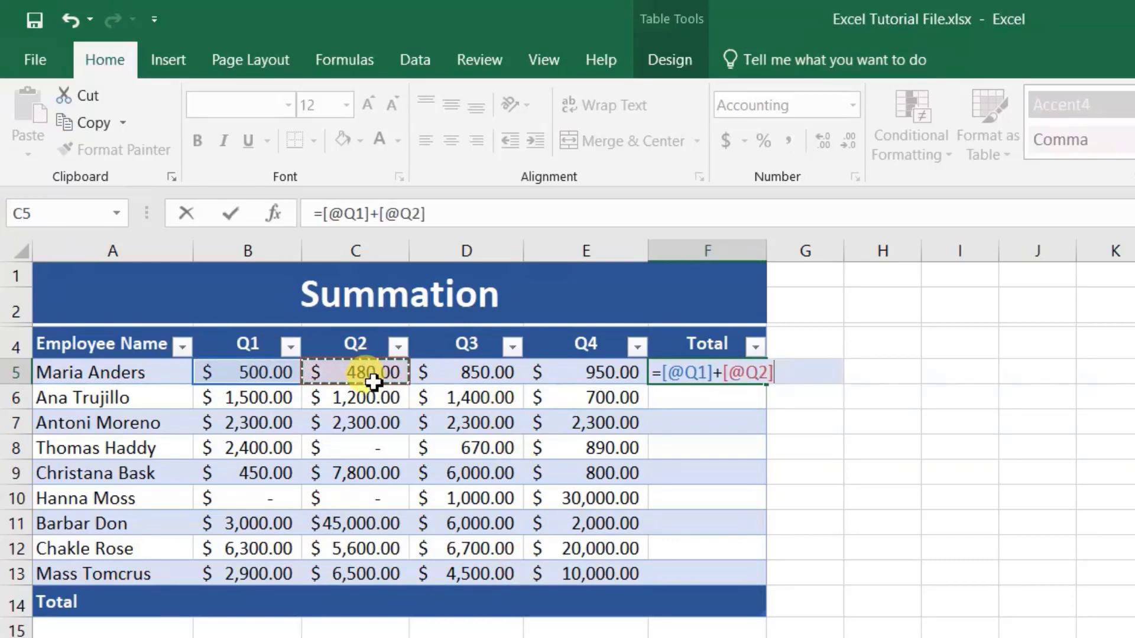
type("+")
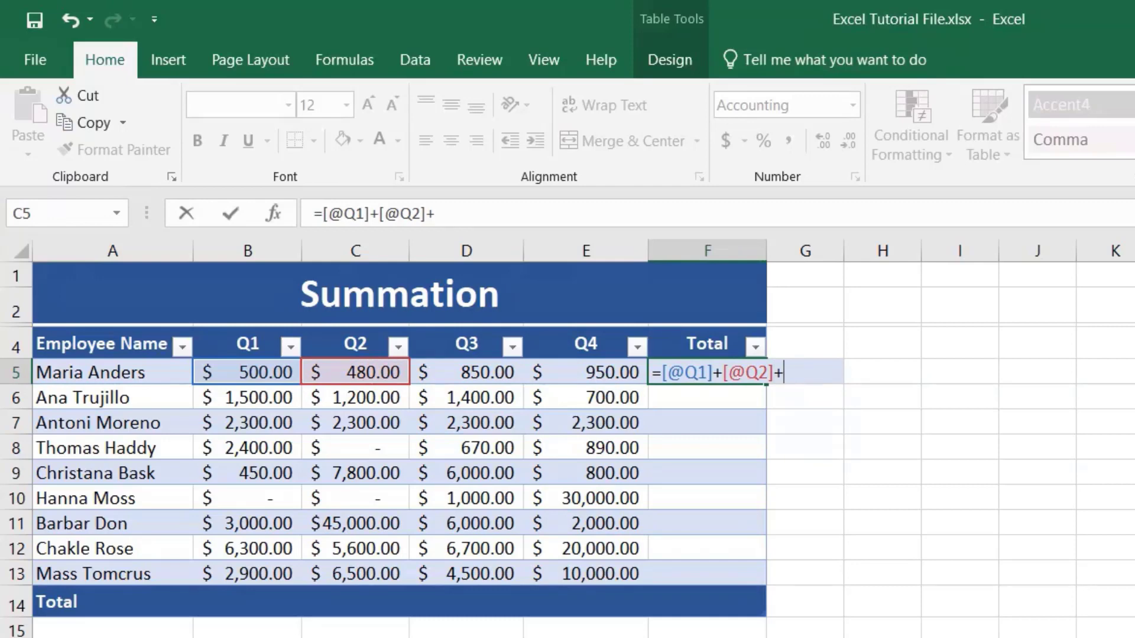
left_click(484, 372)
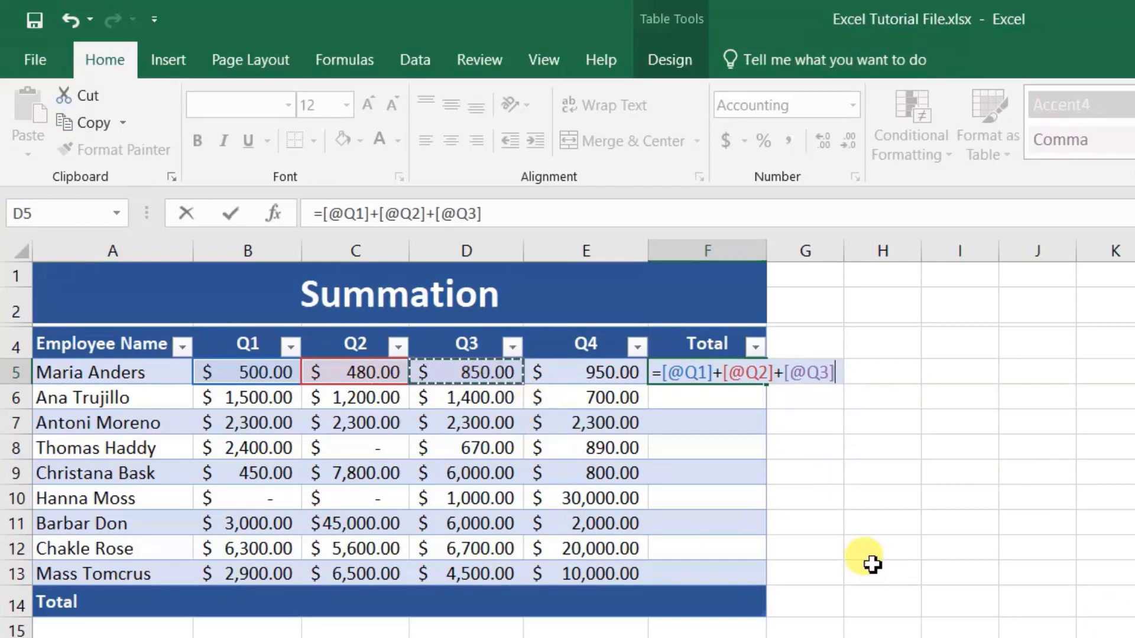
type("+")
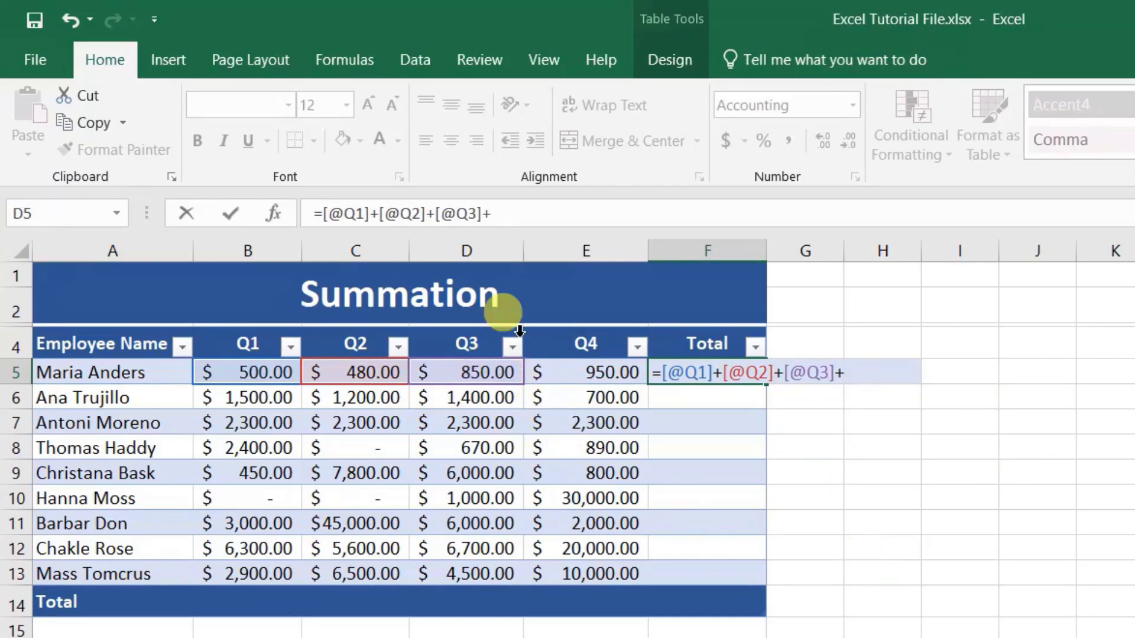
left_click(606, 378)
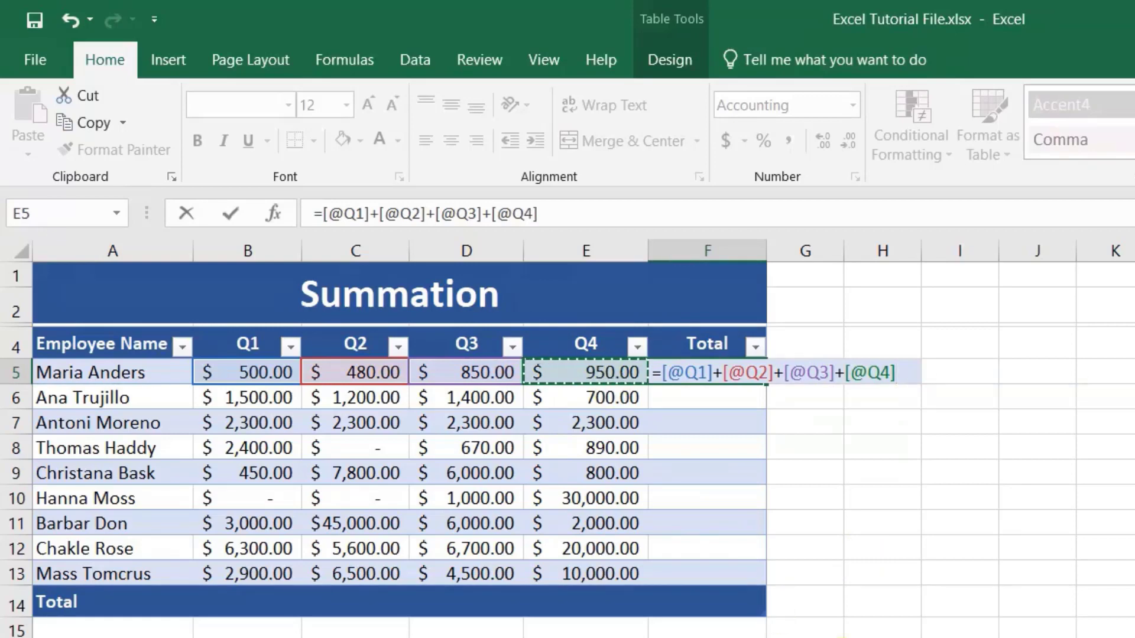
key("Return")
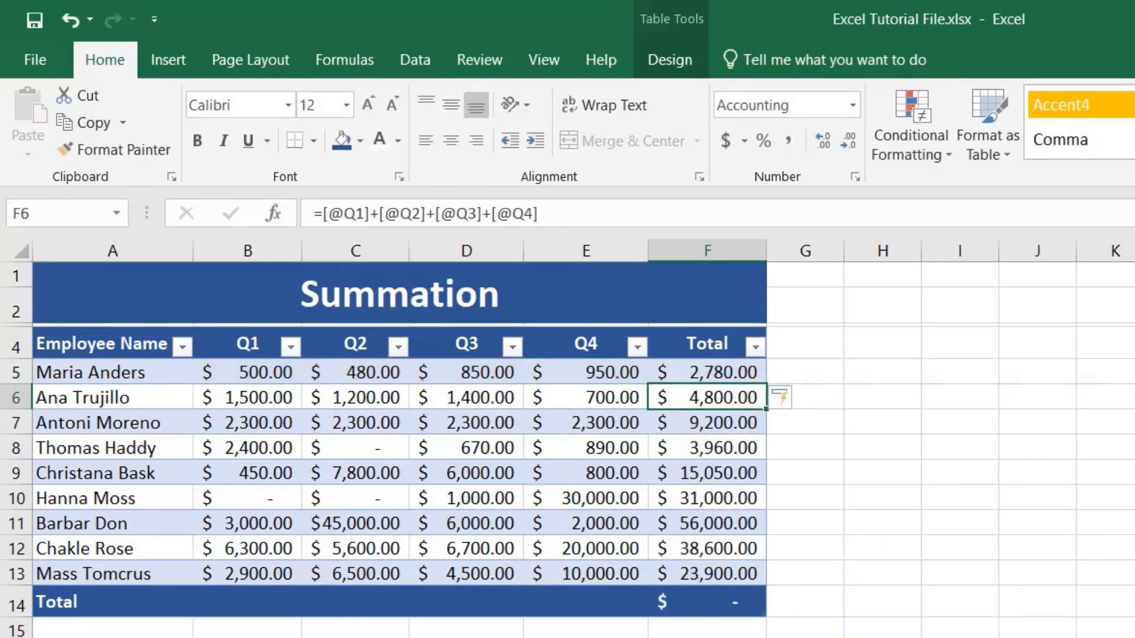
Step: Examine the formulas filled into the employee rows of the Total column
left_click(724, 372)
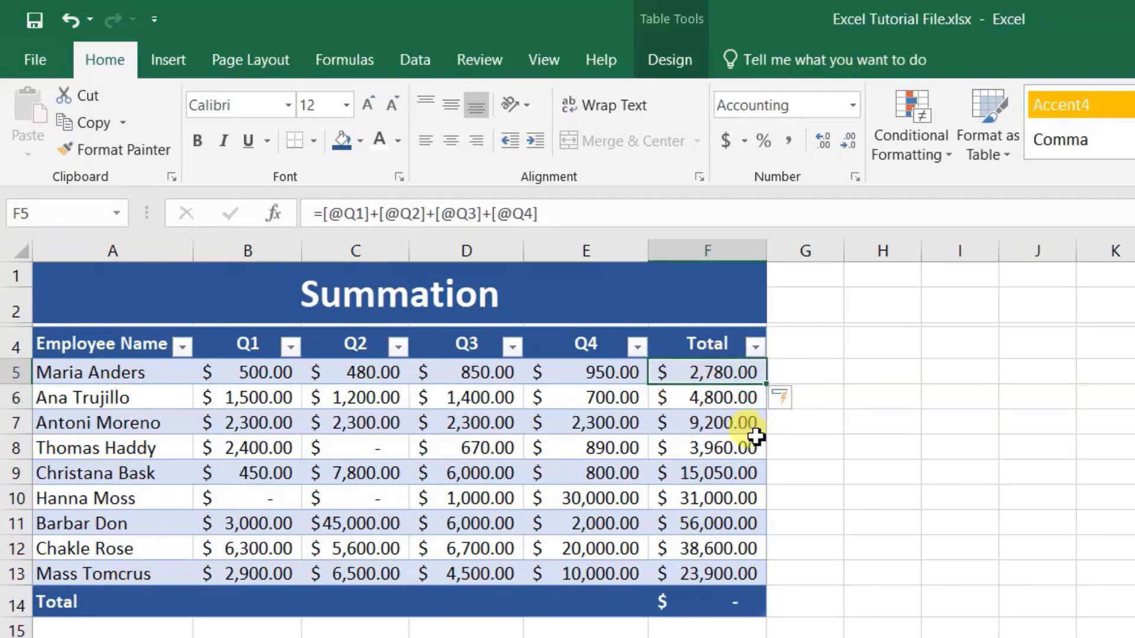
left_click(718, 450)
left_click(717, 499)
left_click(721, 547)
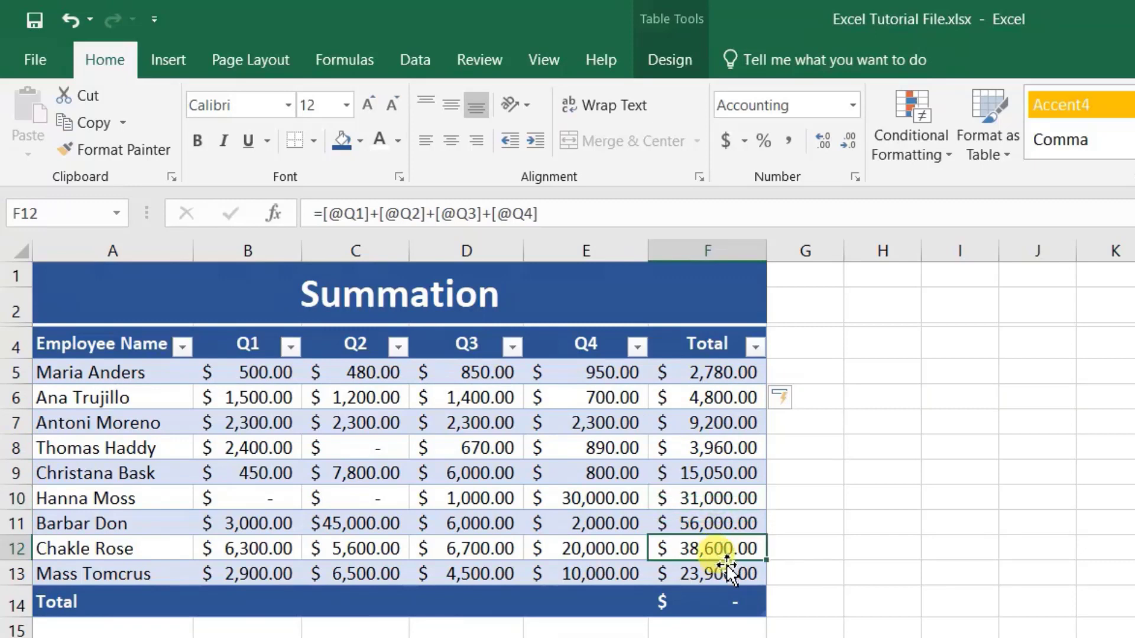
left_click(716, 491)
left_click(715, 425)
left_click(721, 395)
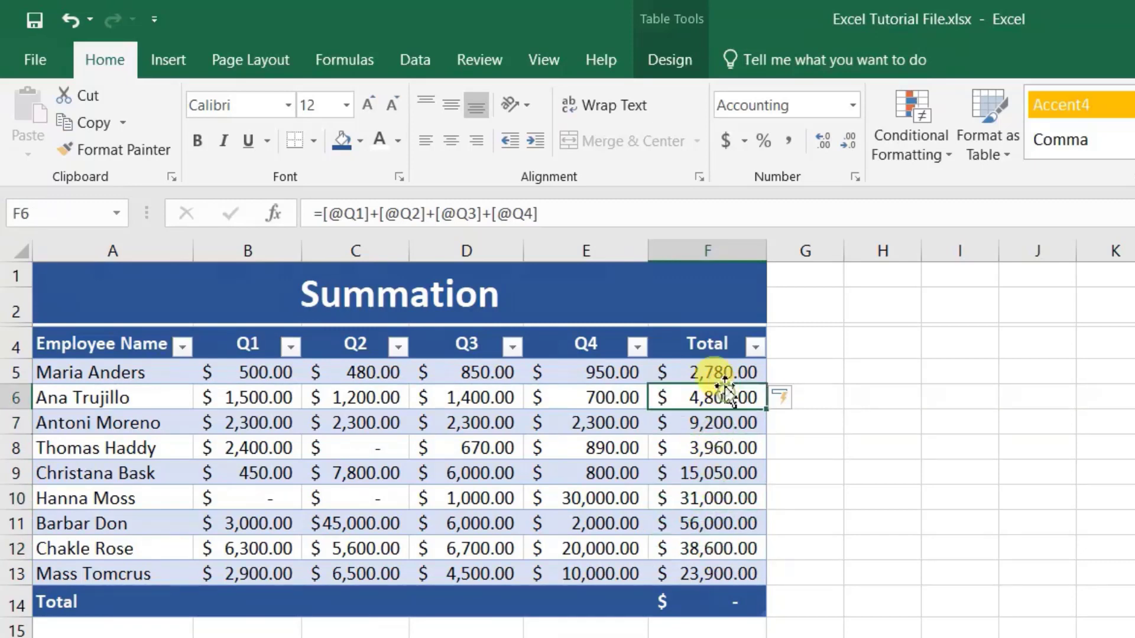
left_click(720, 371)
left_click(717, 447)
left_click(712, 523)
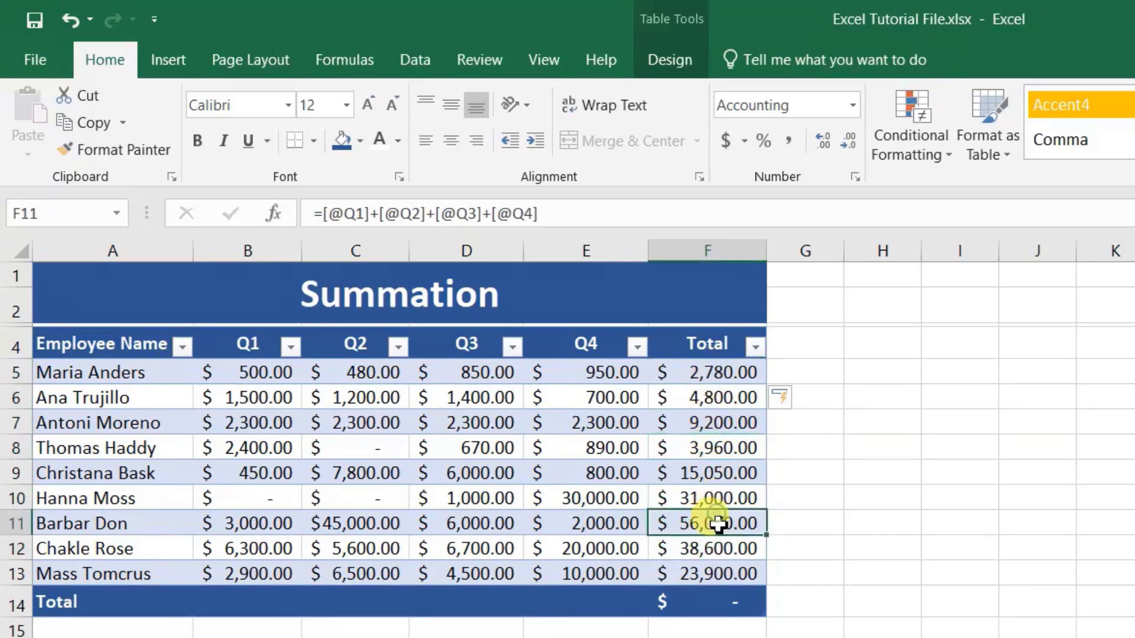
left_click(710, 547)
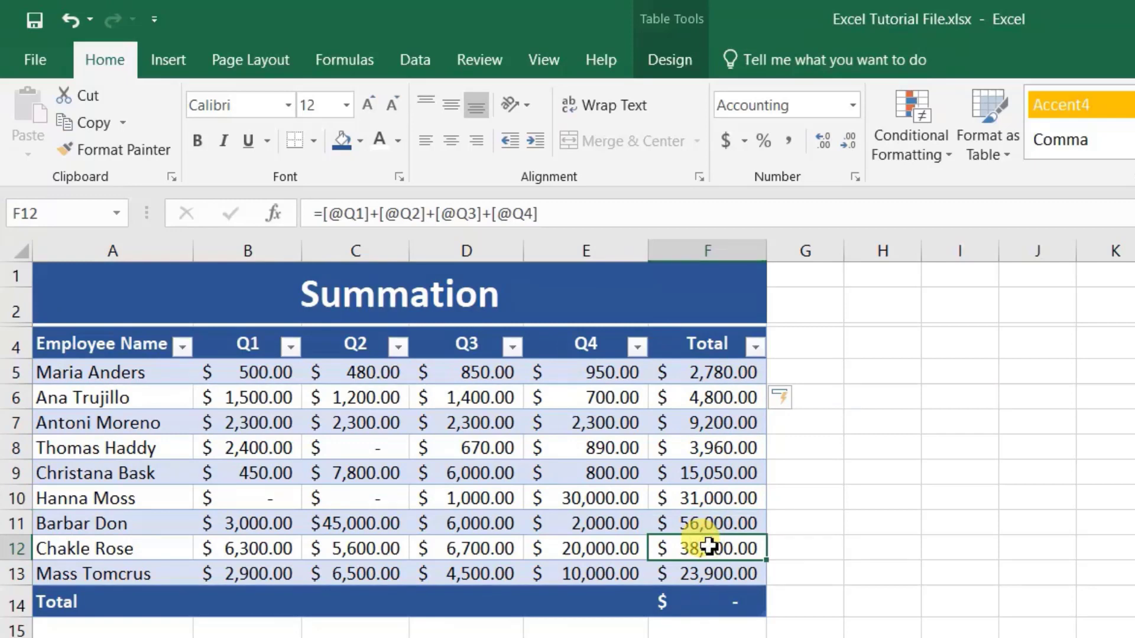
left_click(703, 449)
left_click(697, 498)
left_click(886, 499)
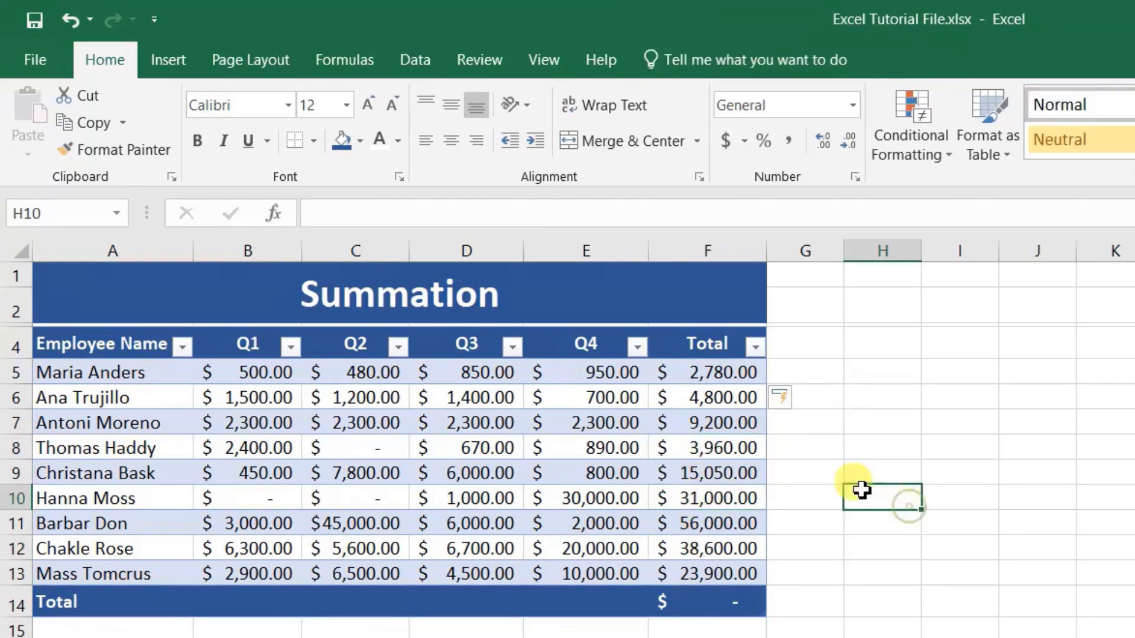
Step: Inspect which cells the total formulas in F6 and F10 reference, and compare F10 with its quarterly values in B10:E10
double_click(731, 398)
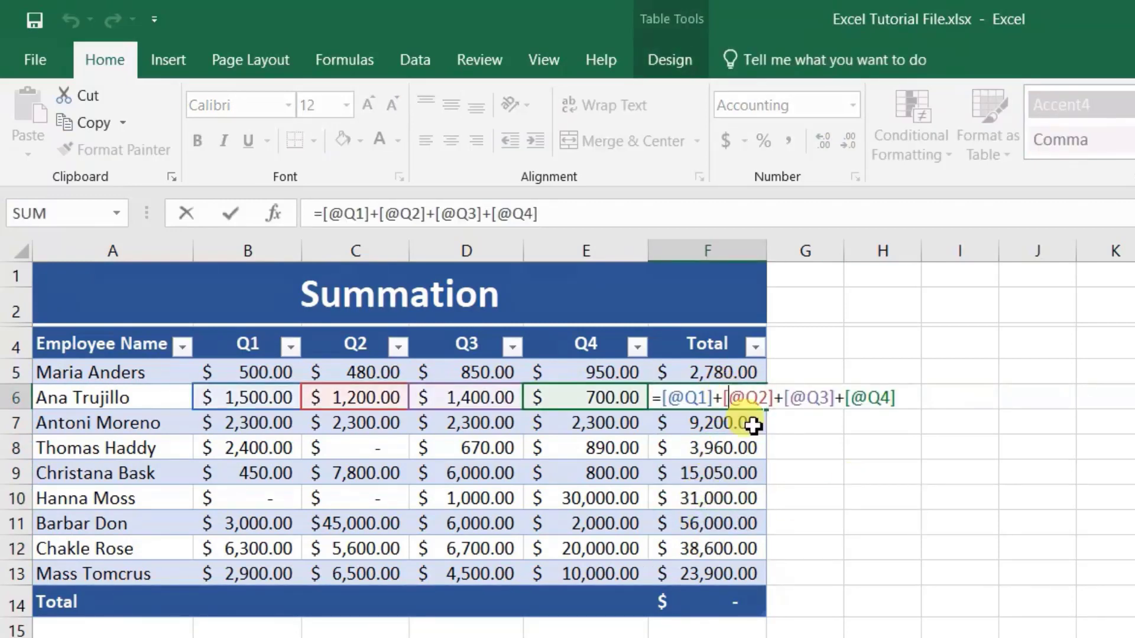
key("Return")
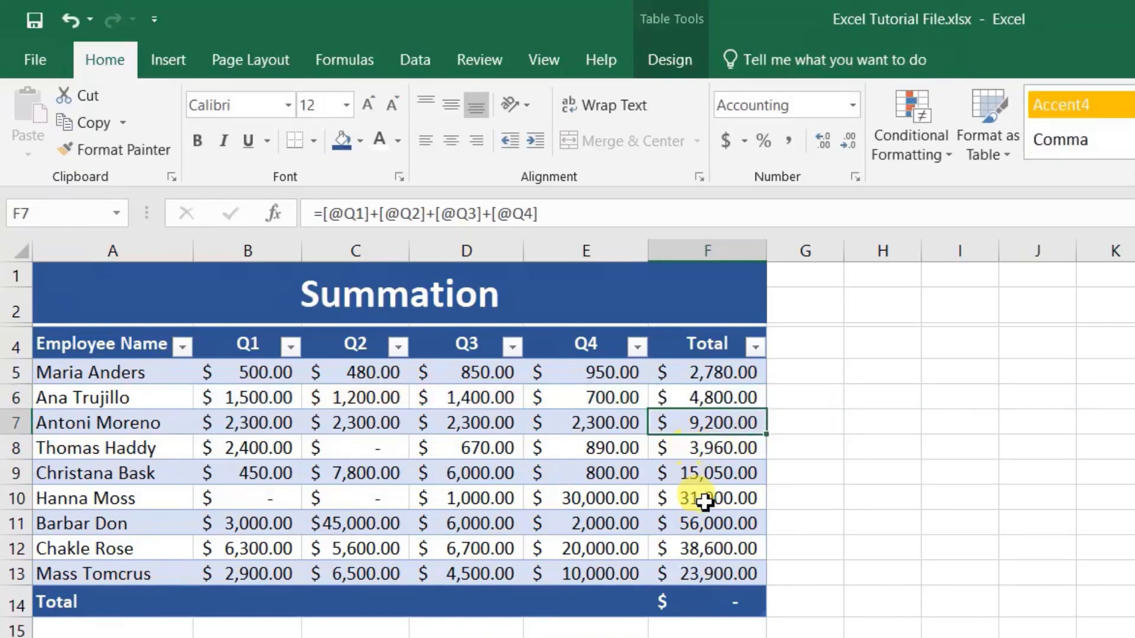
double_click(701, 498)
key("Return")
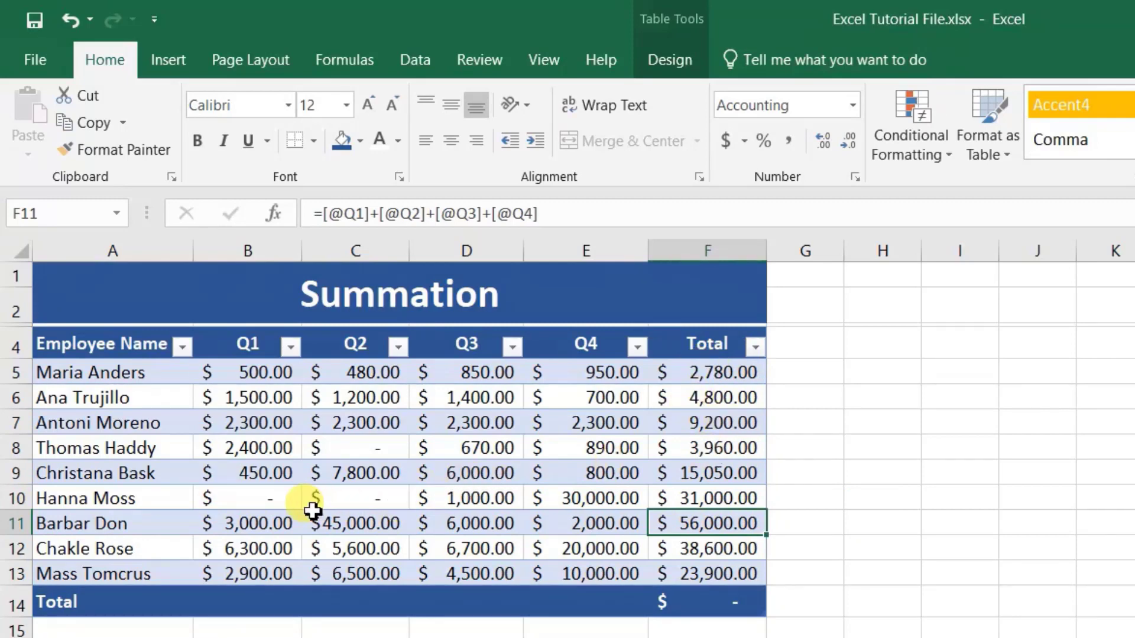
left_click_drag(247, 500, 587, 500)
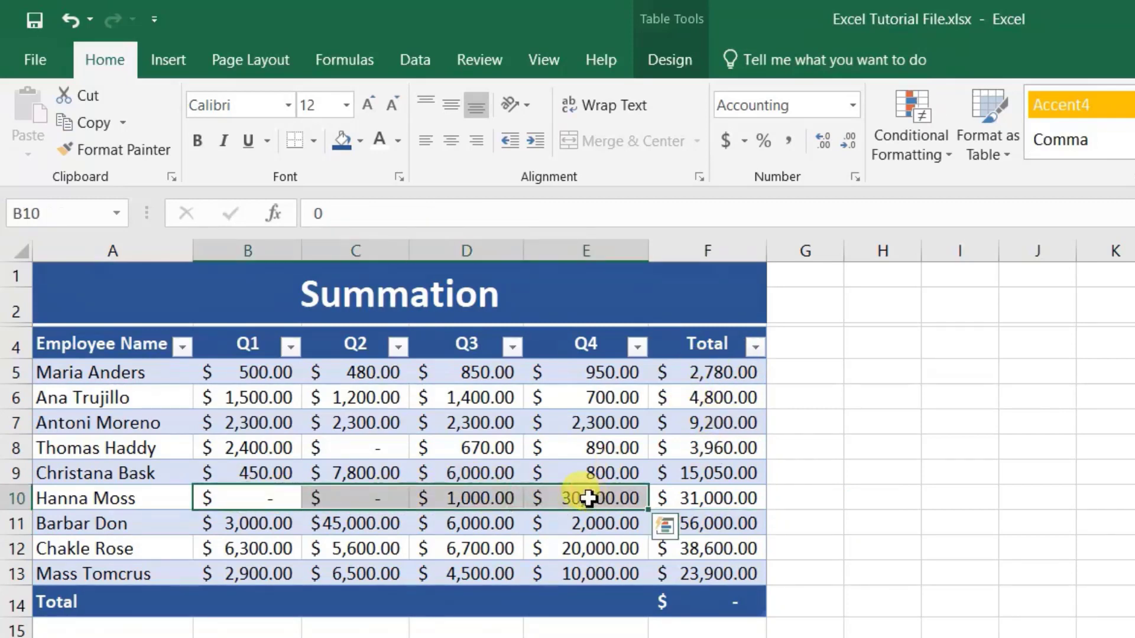
left_click(711, 500)
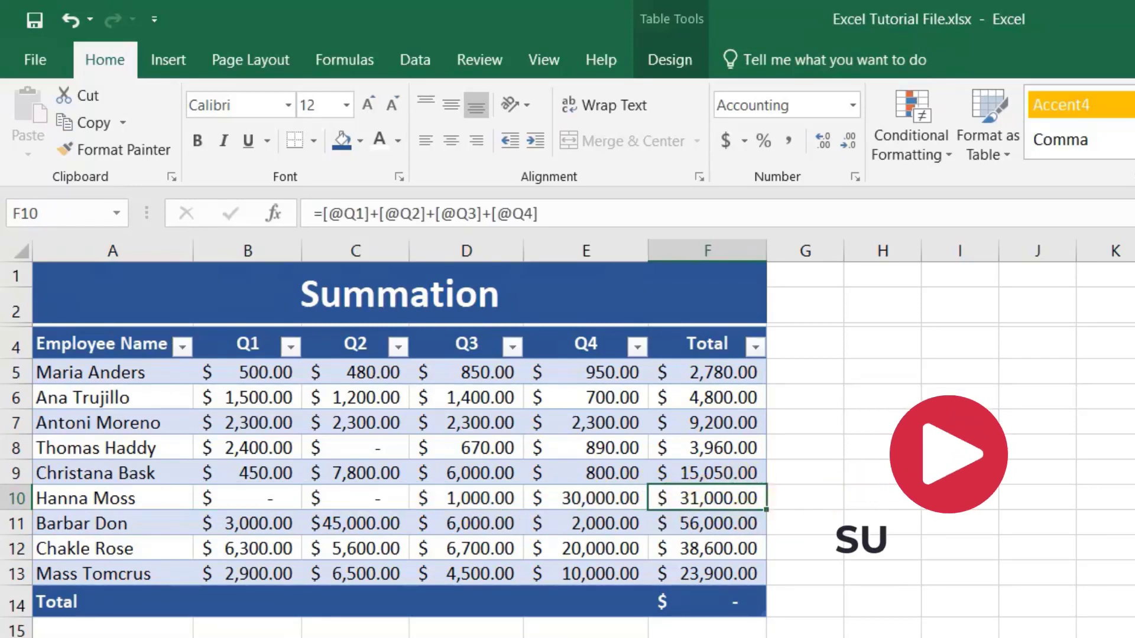
Step: Clear the total formulas from the employee rows F5:F13 of the Total column
left_click(880, 473)
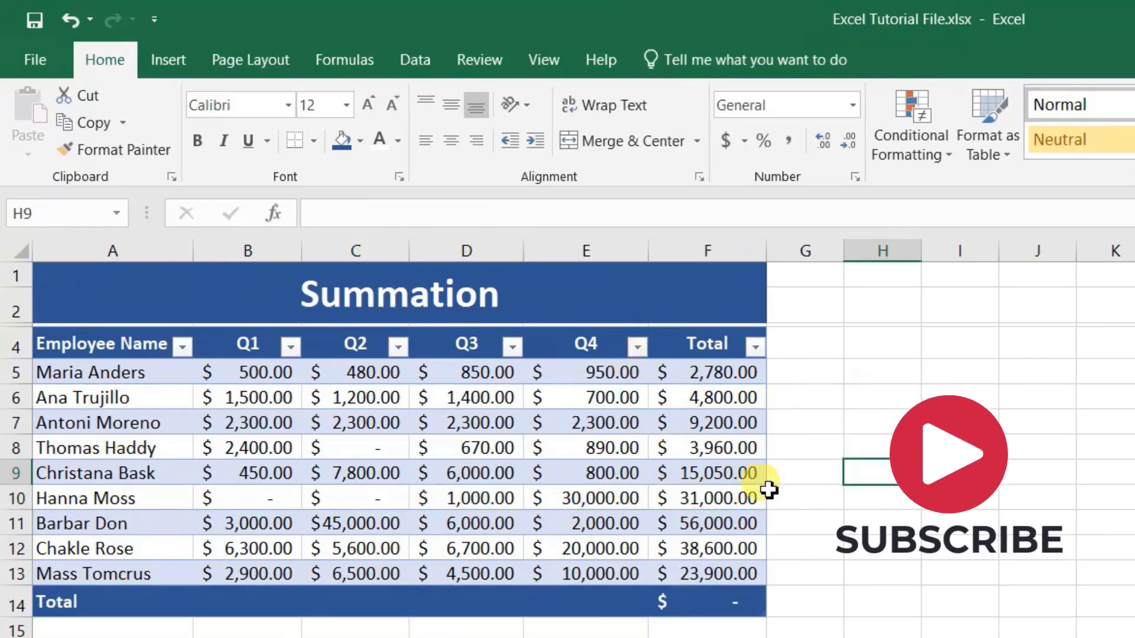
left_click_drag(714, 371, 711, 569)
key("Delete")
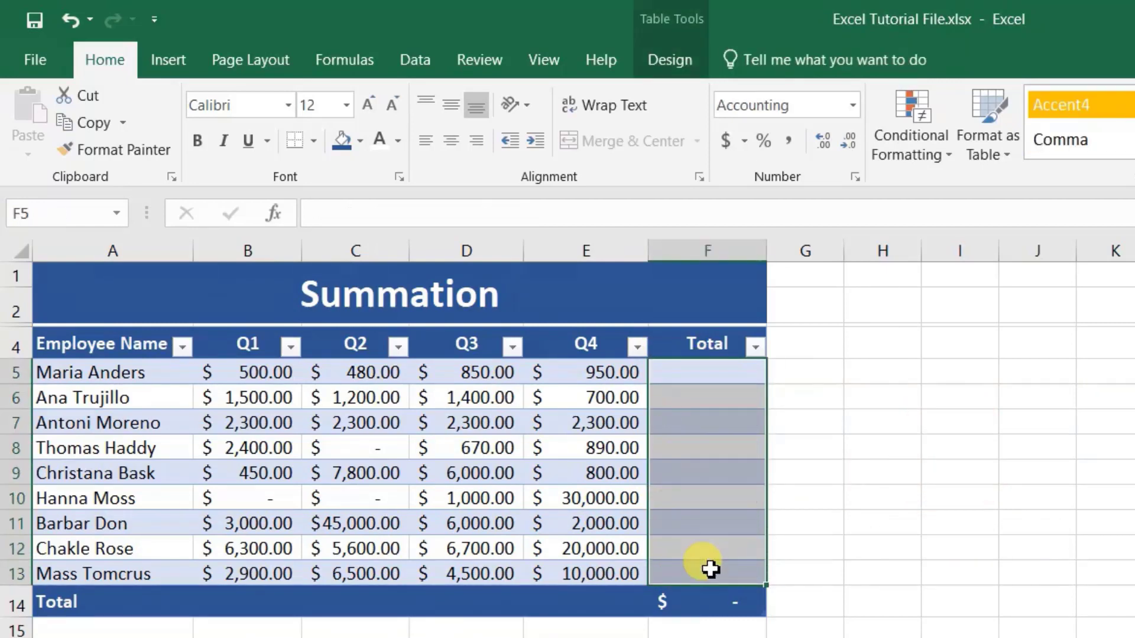
left_click(984, 499)
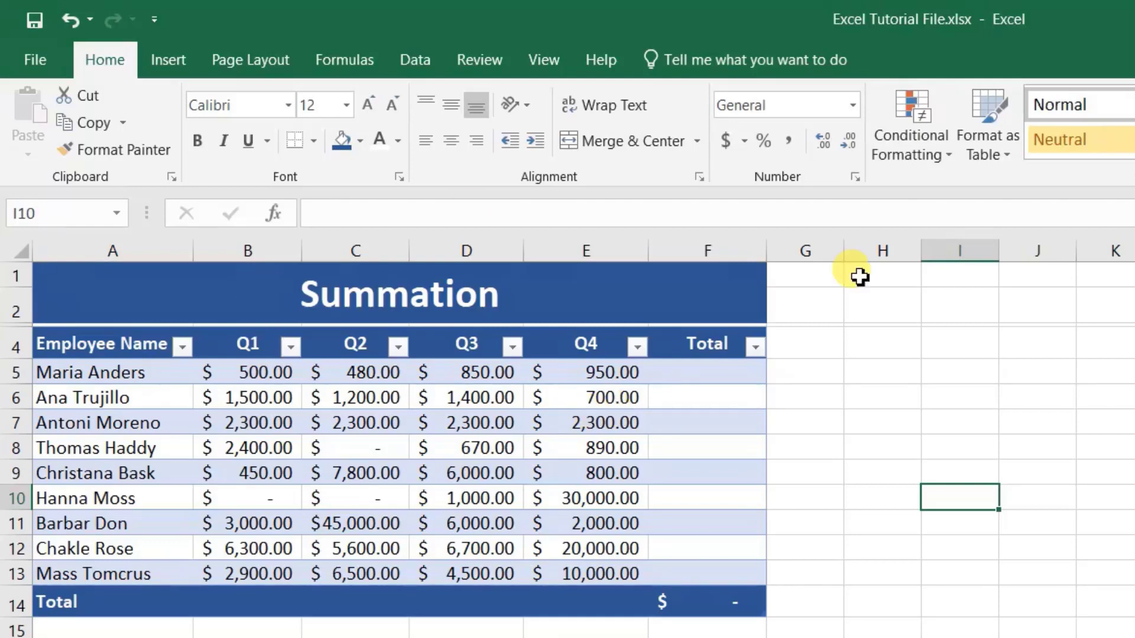
left_click(704, 379)
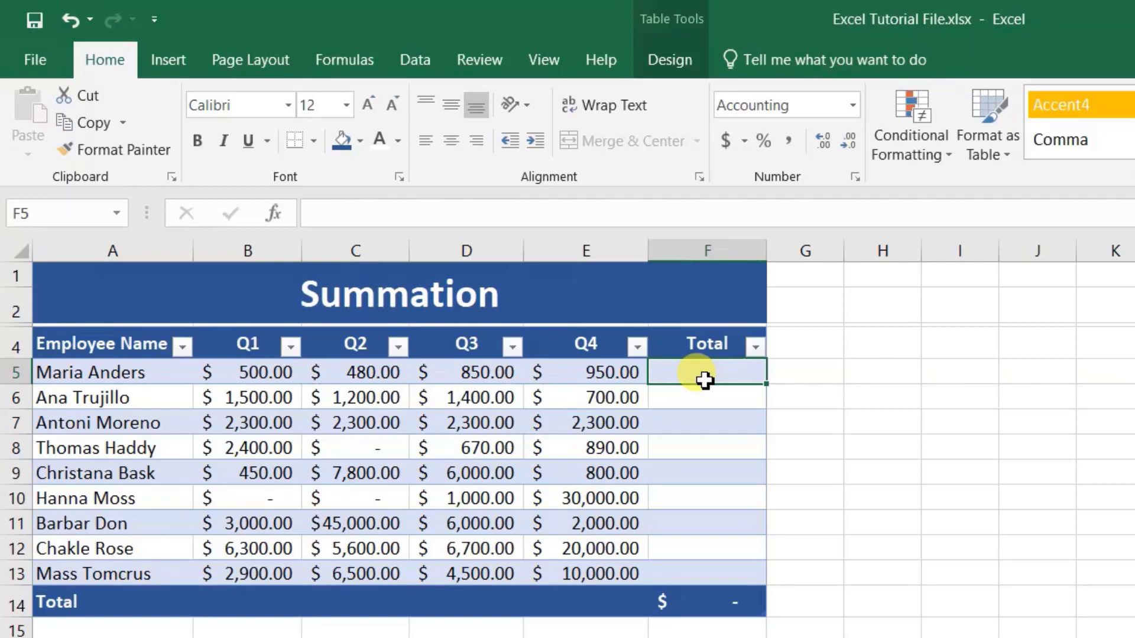
type("=")
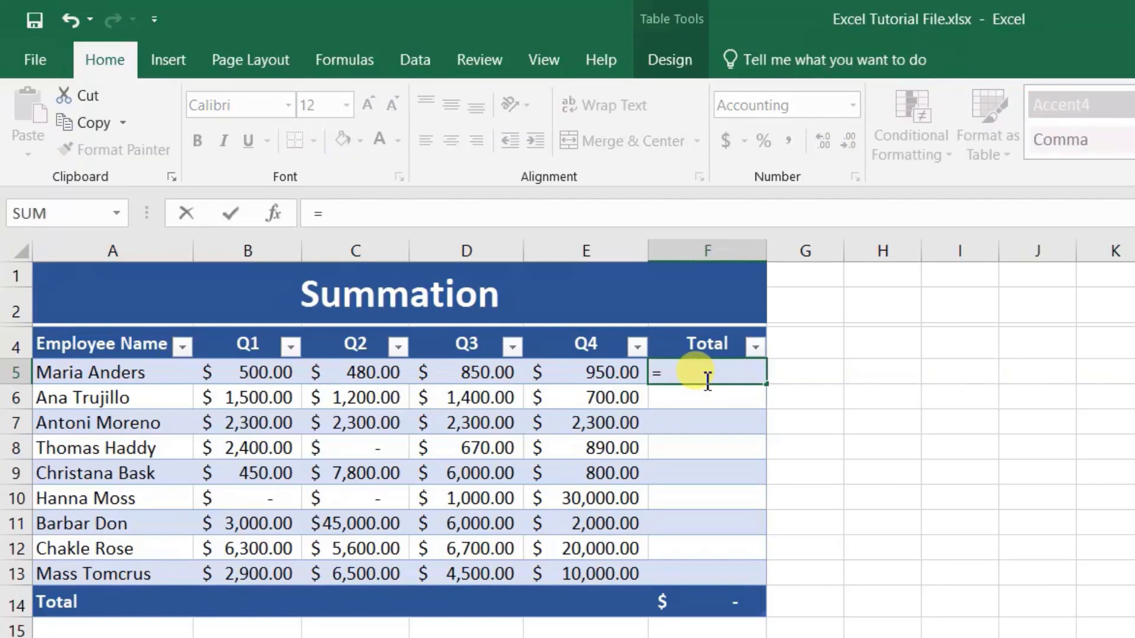
type("sum")
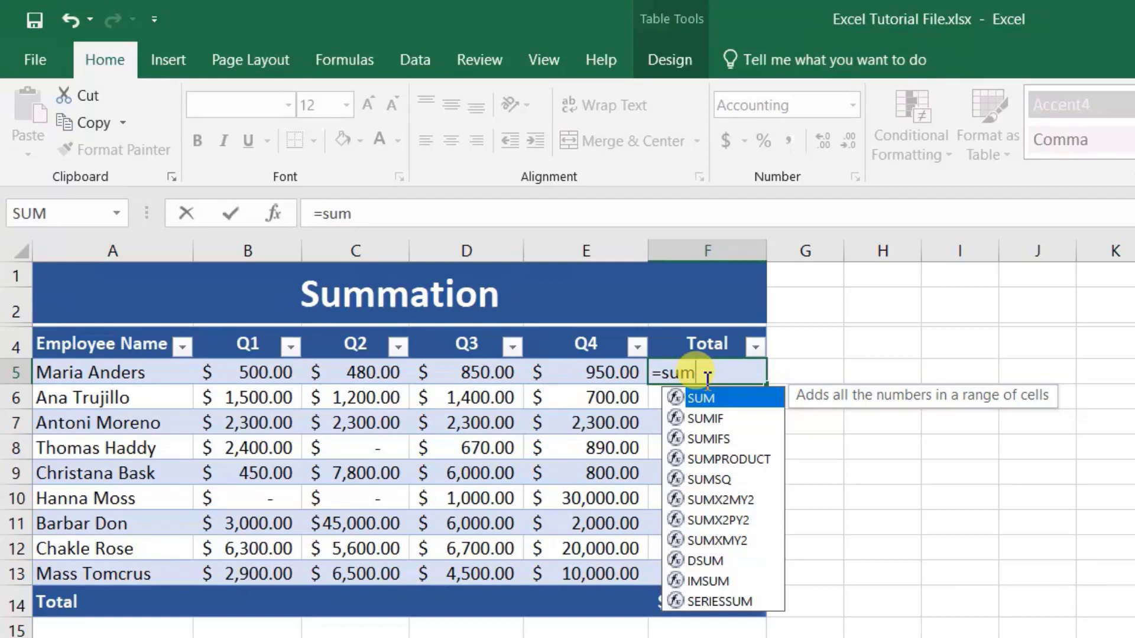
type("(")
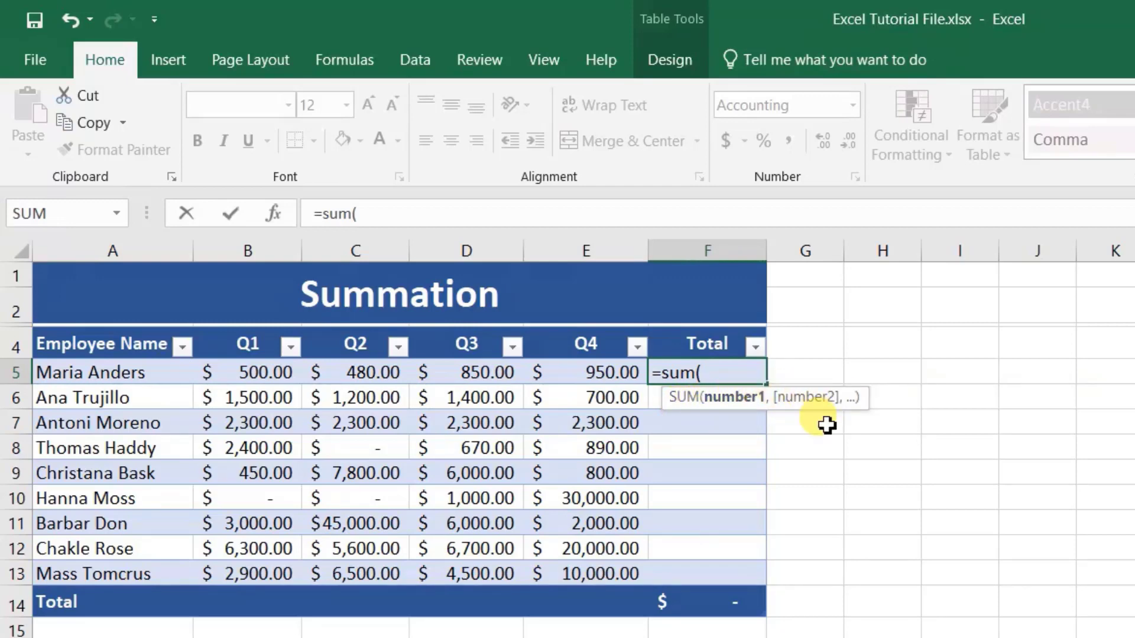
left_click(243, 373)
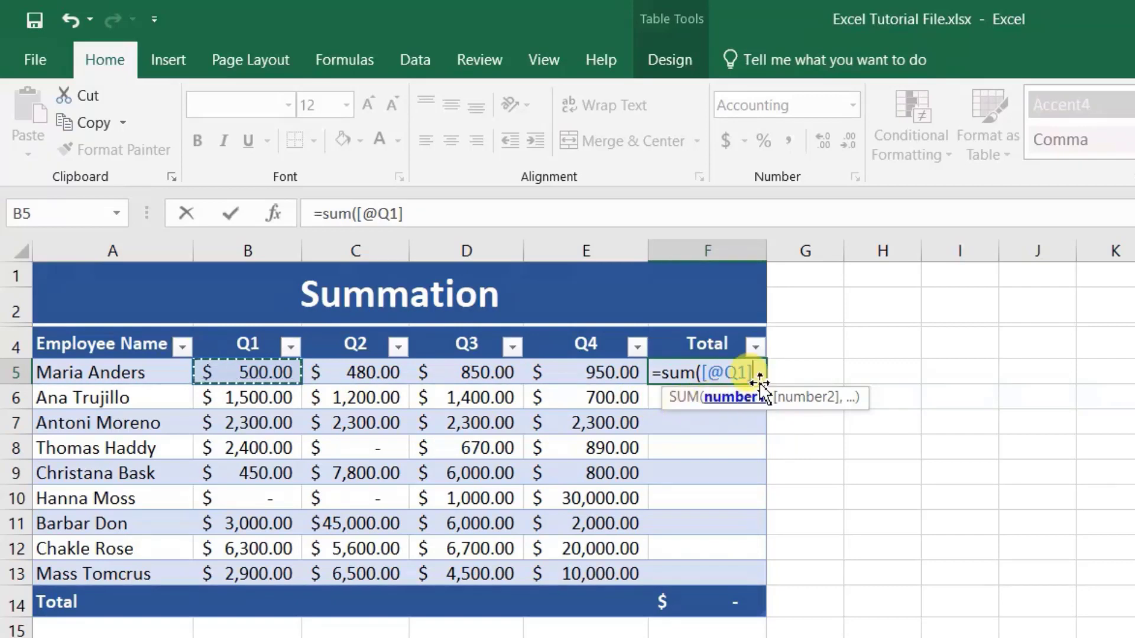
type(":")
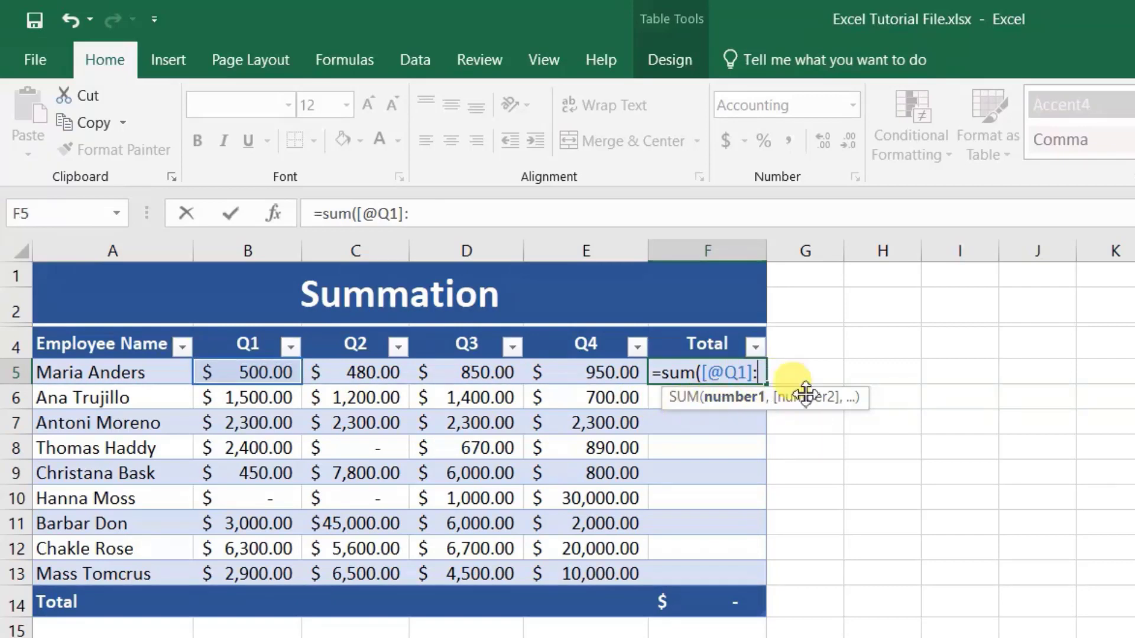
left_click(598, 372)
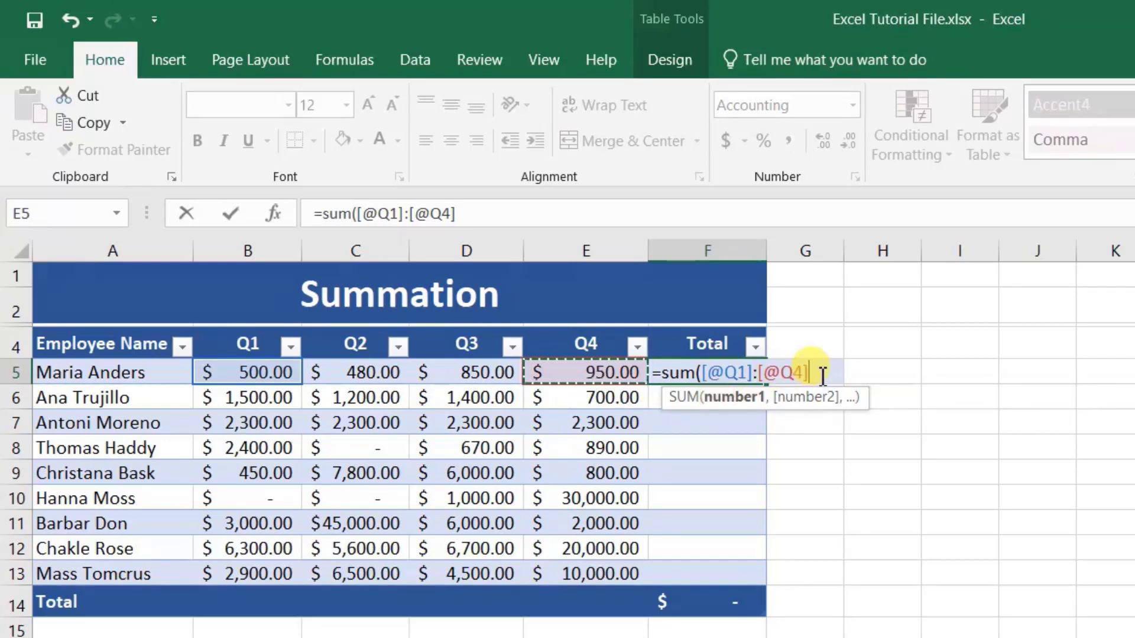
Step: Replace the SUM argument in F5 with the selected range B5:E5 and complete the formula as =SUM(Table1[@[Q1]:[Q4]])
left_click_drag(821, 376, 709, 378)
left_click_drag(234, 374, 588, 382)
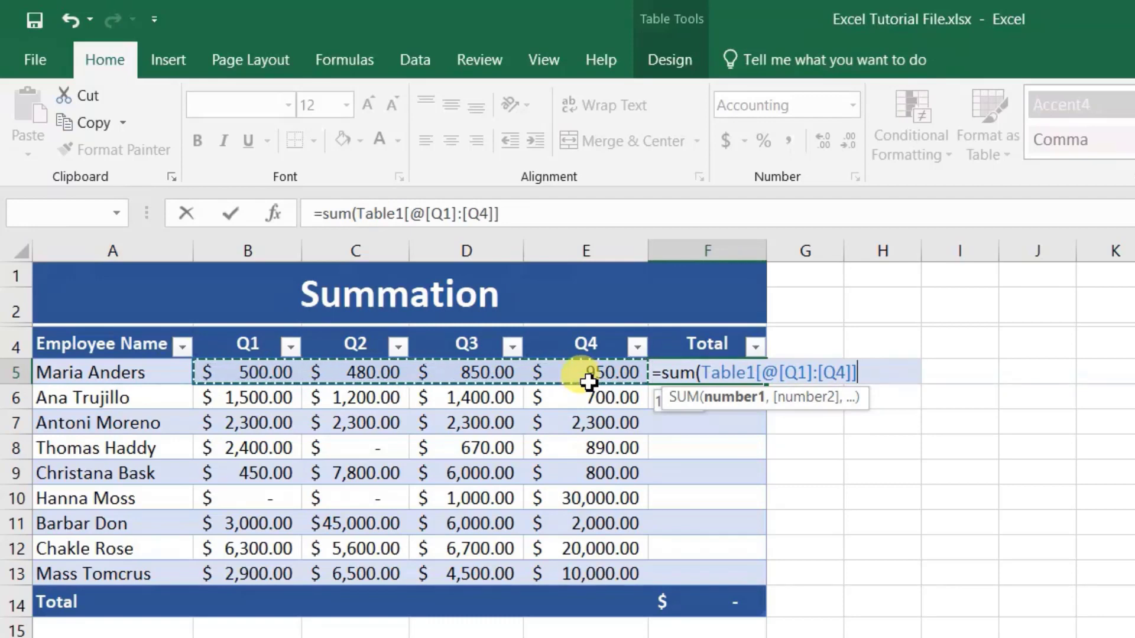
left_click_drag(588, 381, 588, 381)
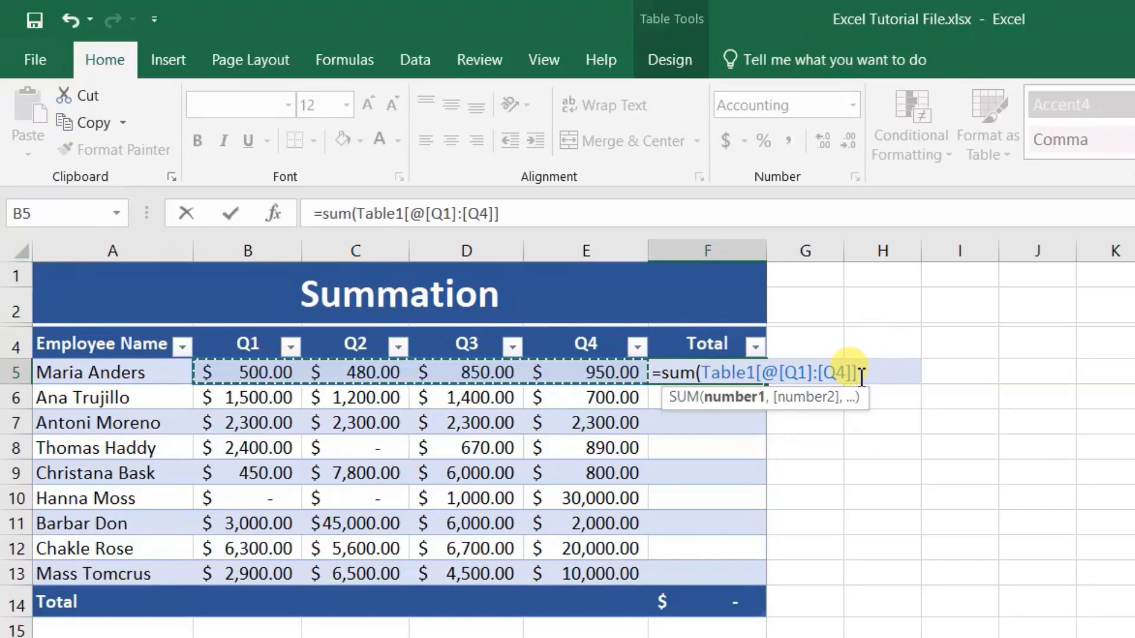
type(")")
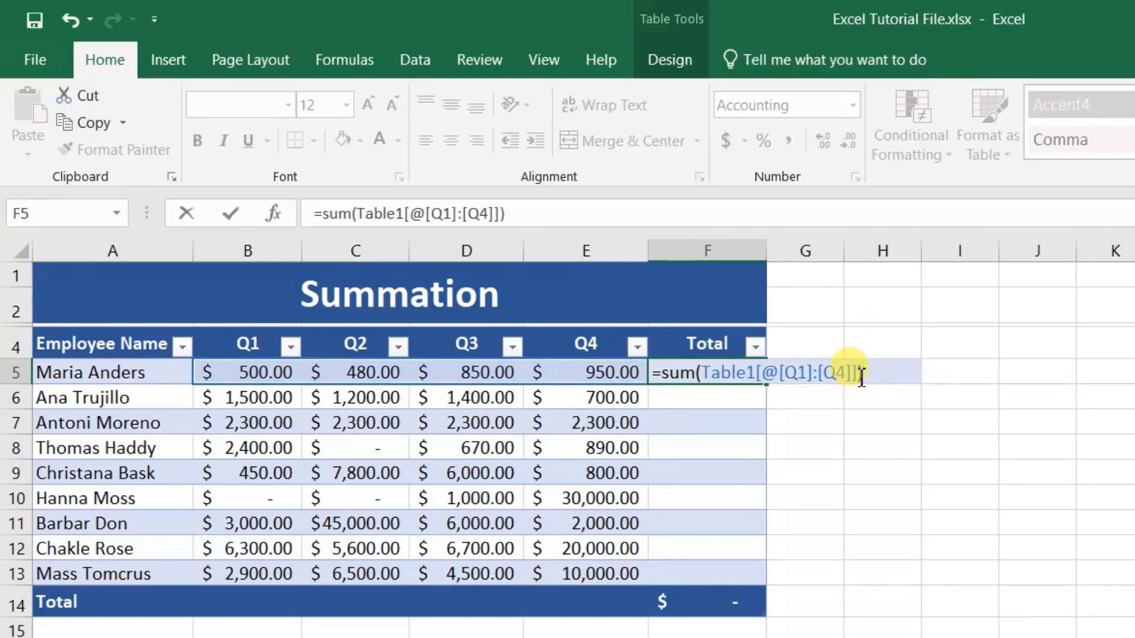
key("Return")
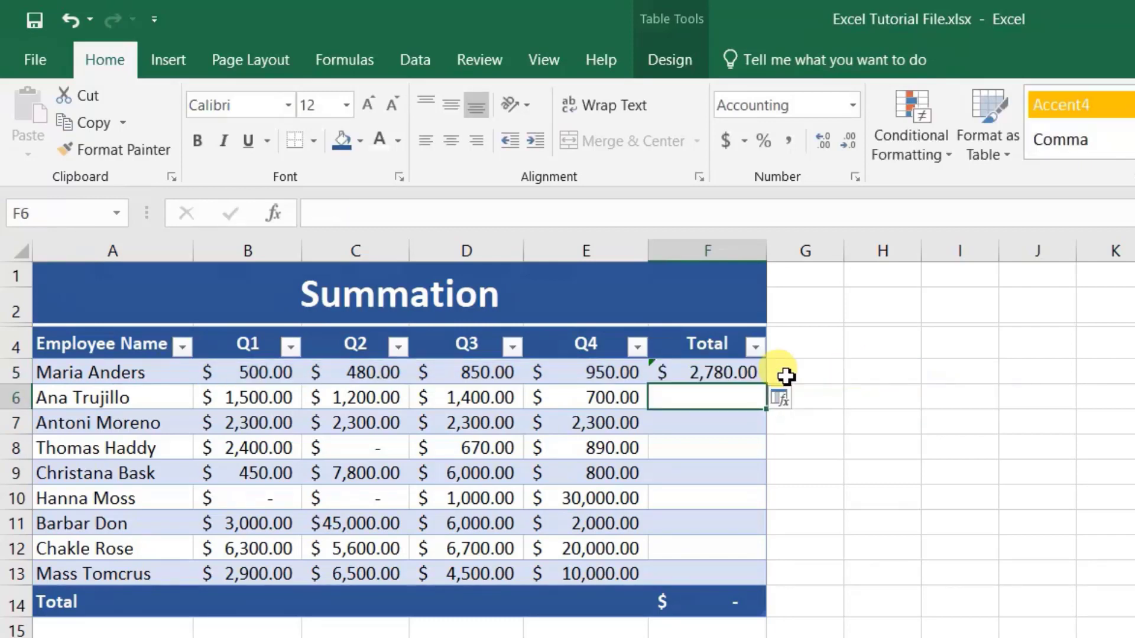
Step: Inspect which cells the SUM formula in F5 references, leaving it unedited
left_click(725, 373)
double_click(725, 373)
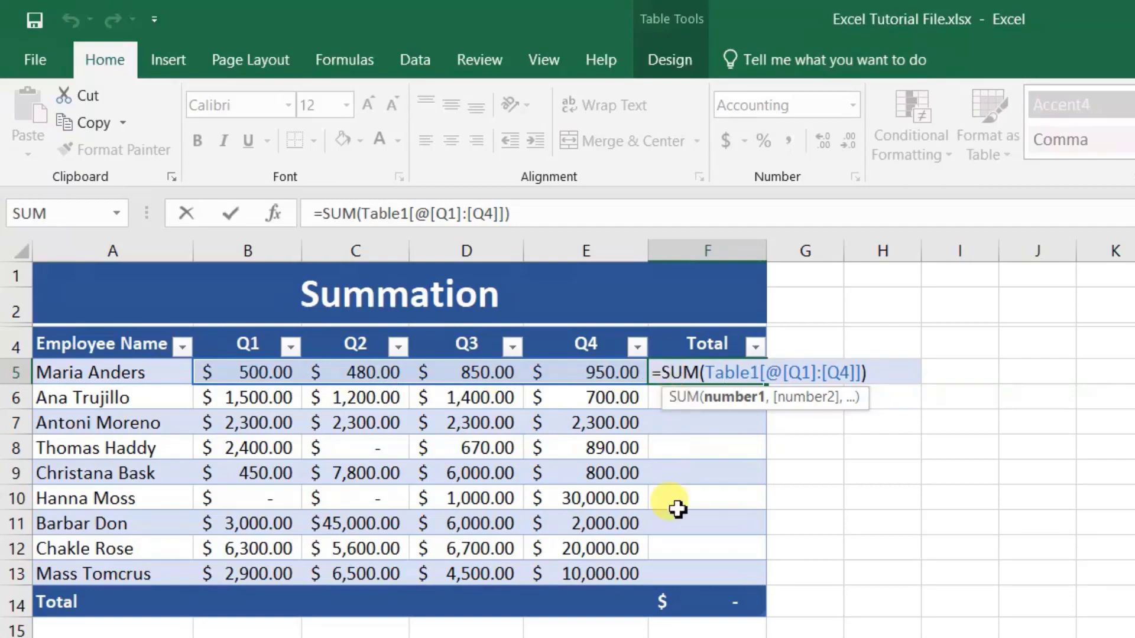
key("Return")
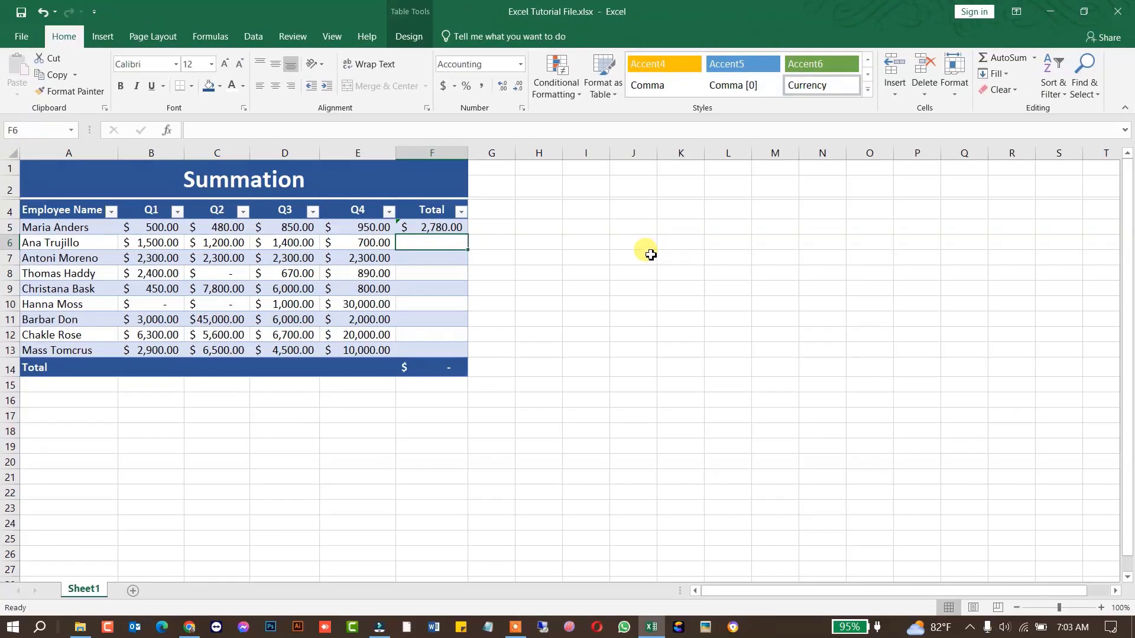
Step: Enter the sample numbers 2, 3, 5, 6, 7 and 8 across cells K6:P6
left_click(692, 243)
type("2")
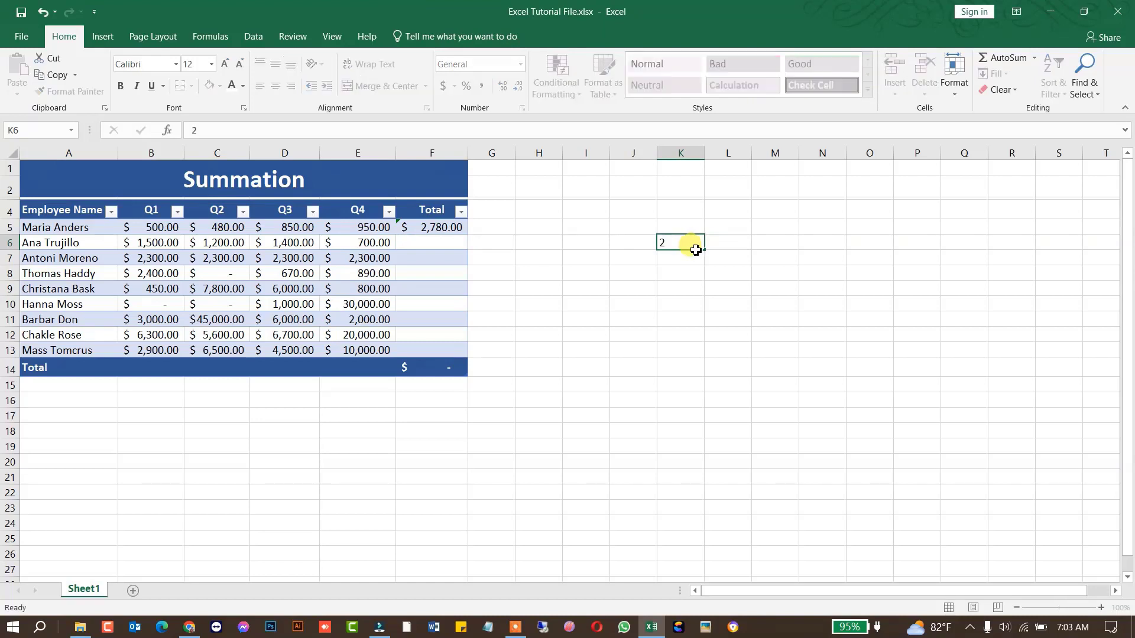
key("Tab")
type("3")
key("Tab")
type("5")
key("Tab")
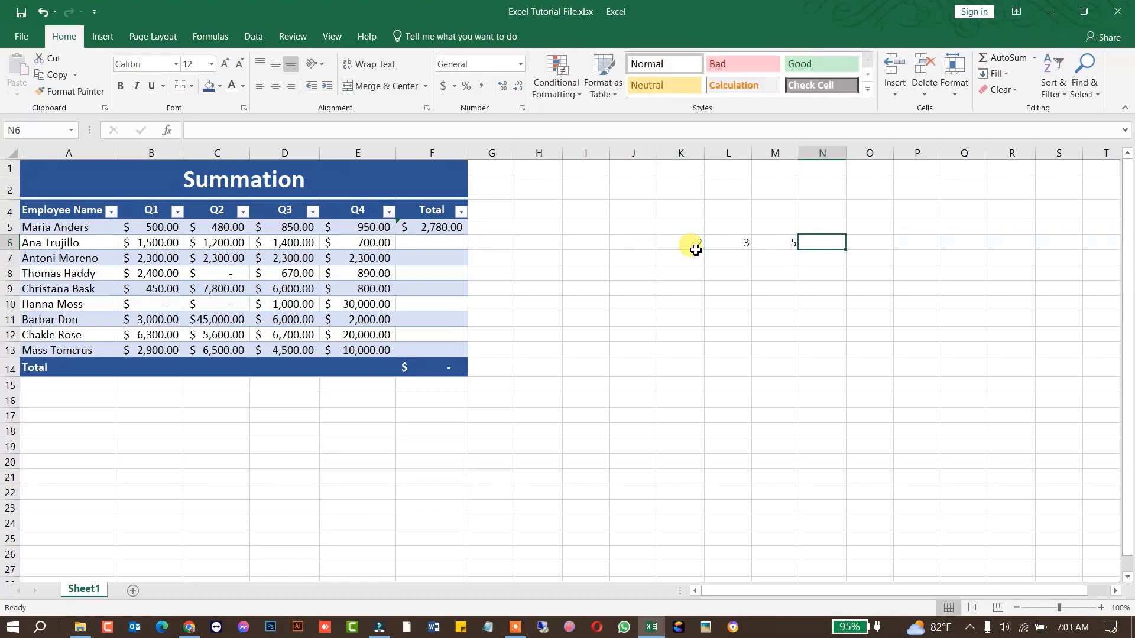
type("6")
key("Tab")
type("7")
key("Tab")
type("8")
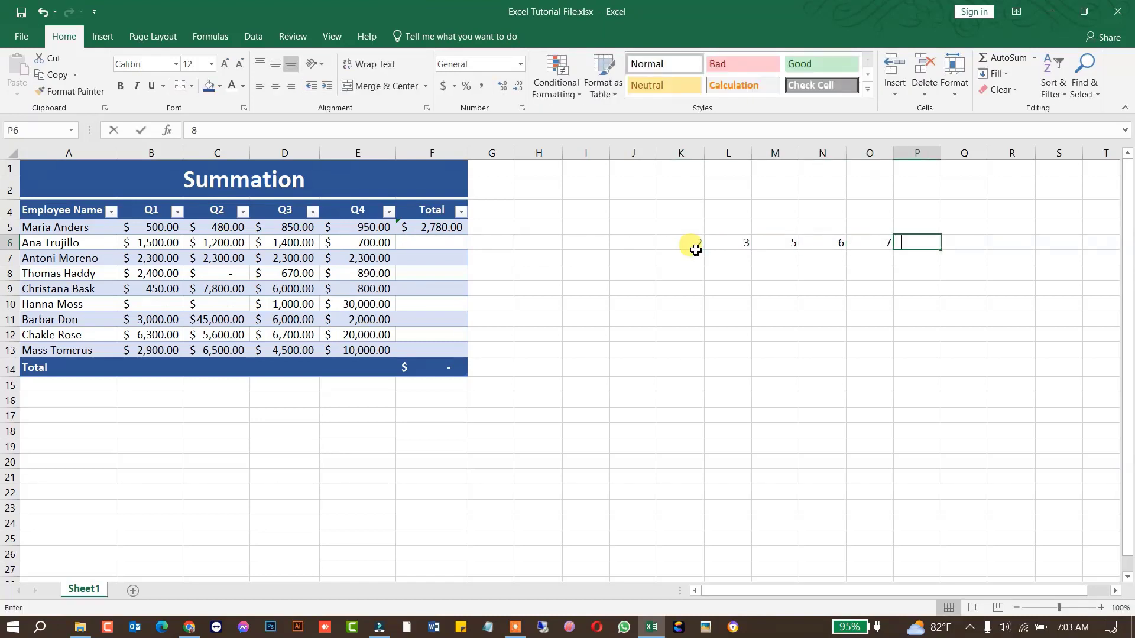
key("Tab")
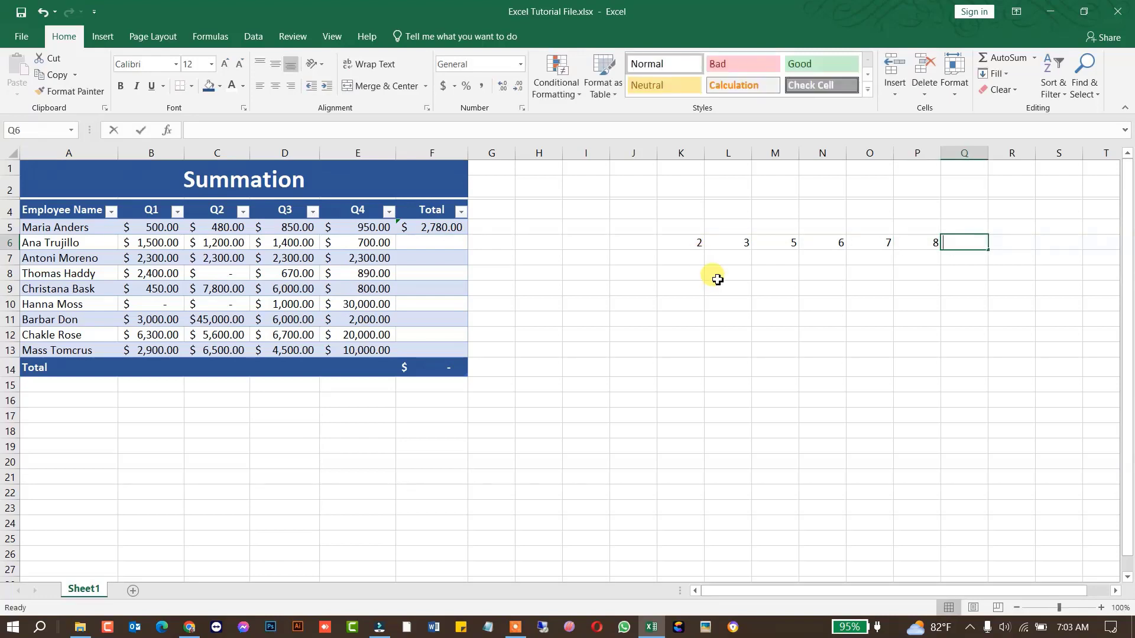
Step: Enter the formula =SUM(K6:P6) in Q6 to add the sample numbers, extending the range from K6 to P6
type("=su")
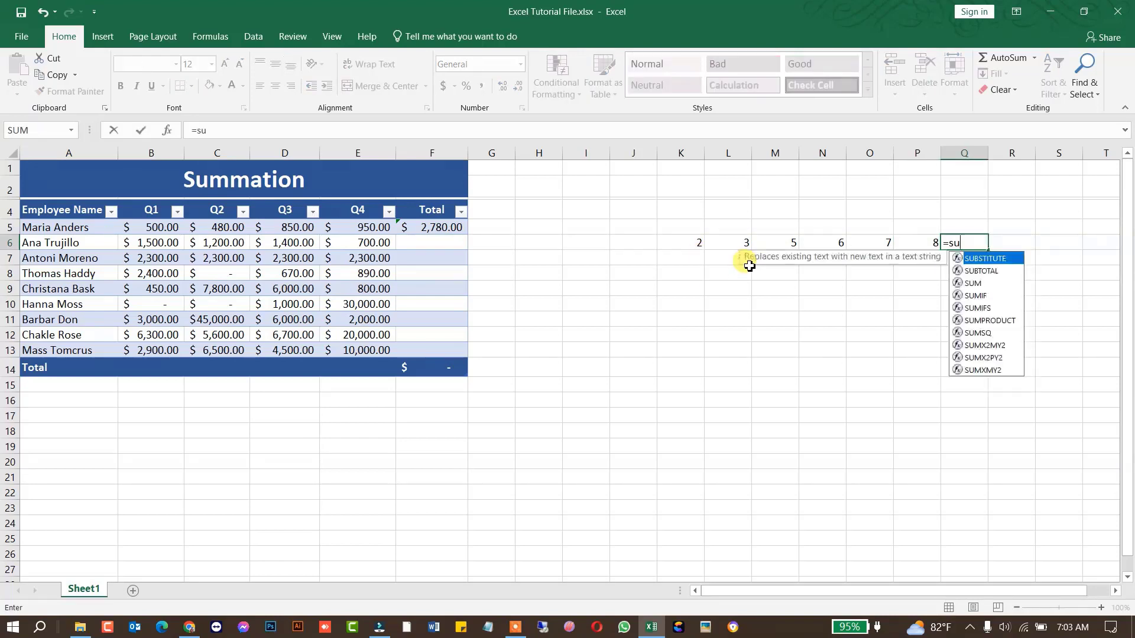
type("m(")
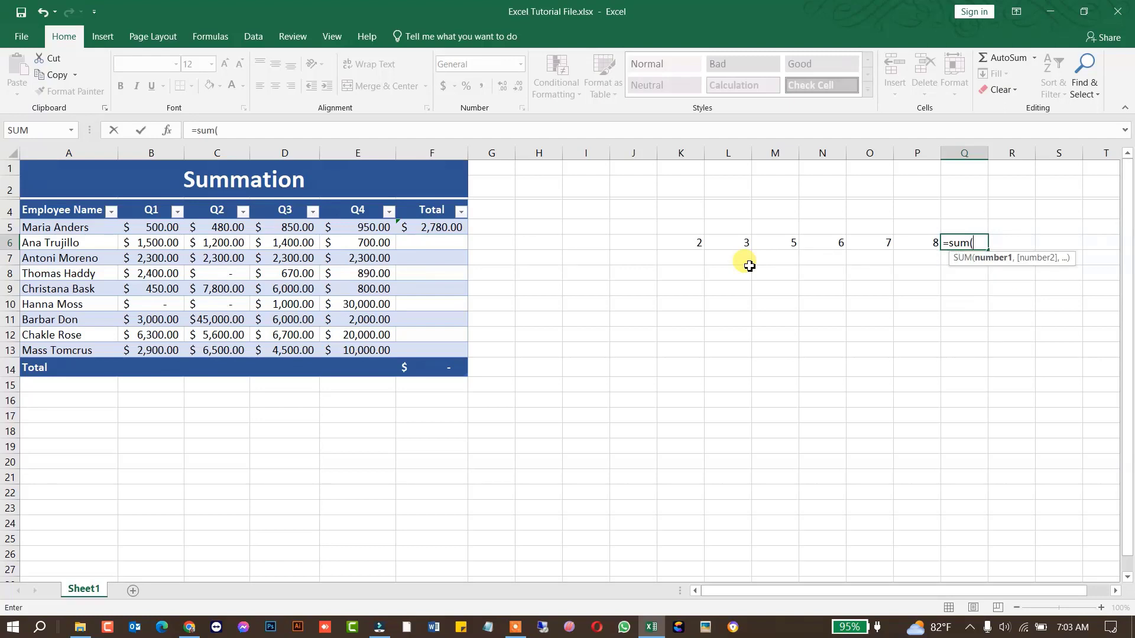
left_click(695, 243)
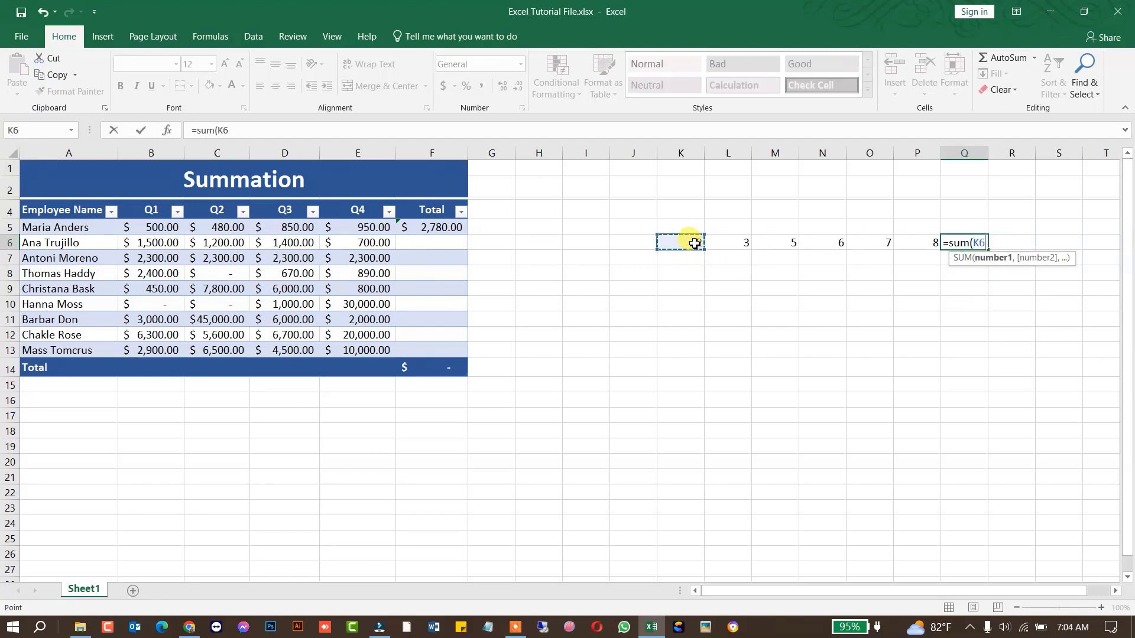
key("F8")
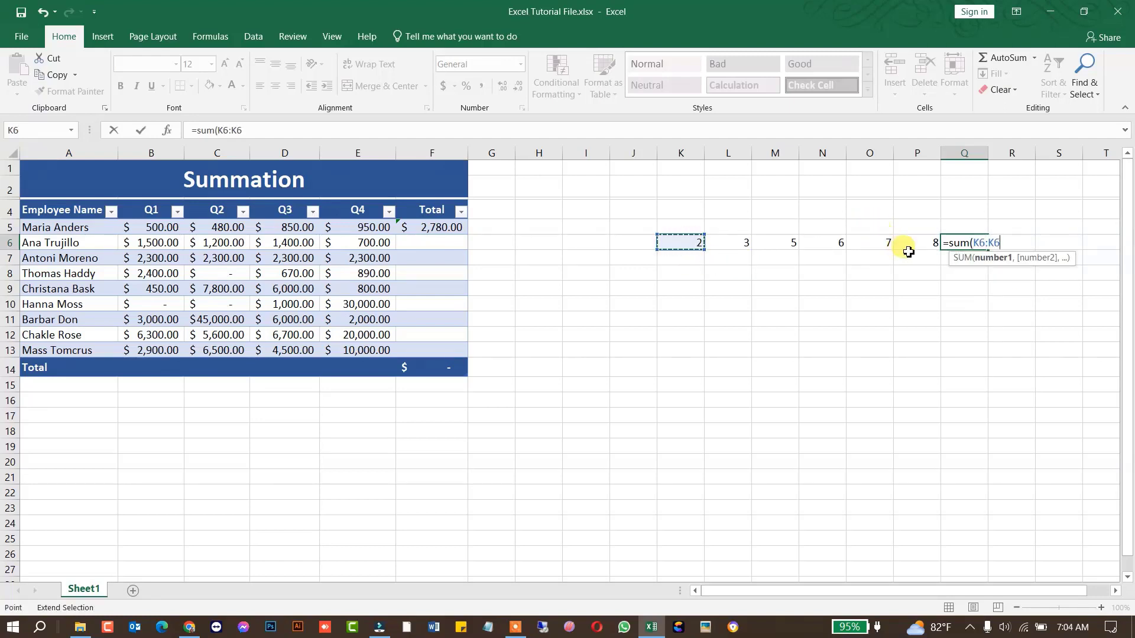
left_click(934, 243)
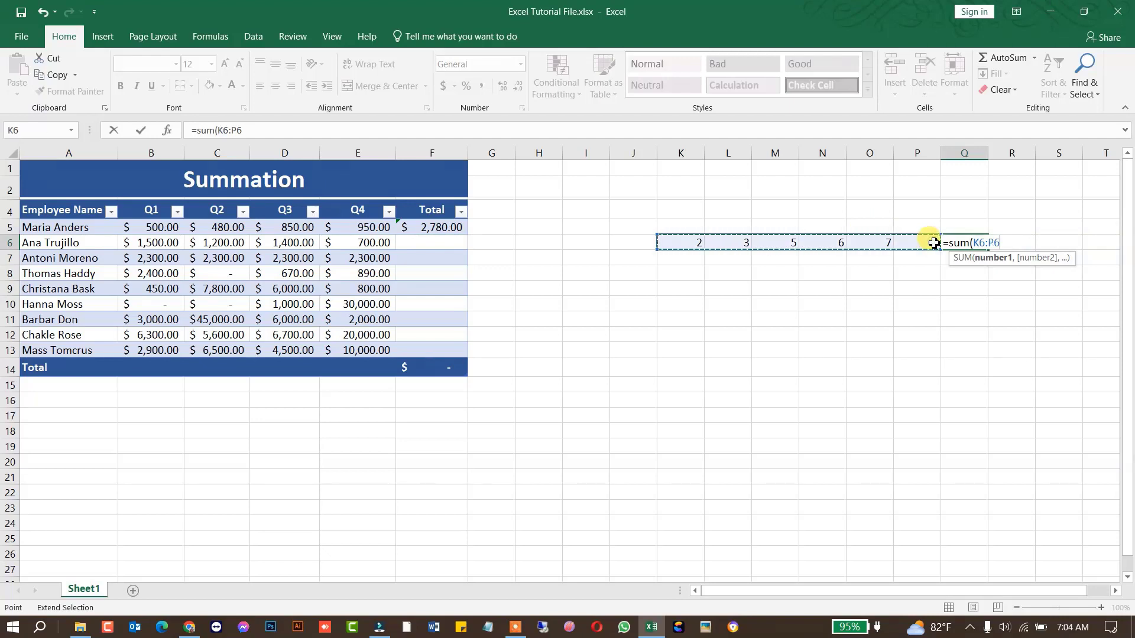
type(")")
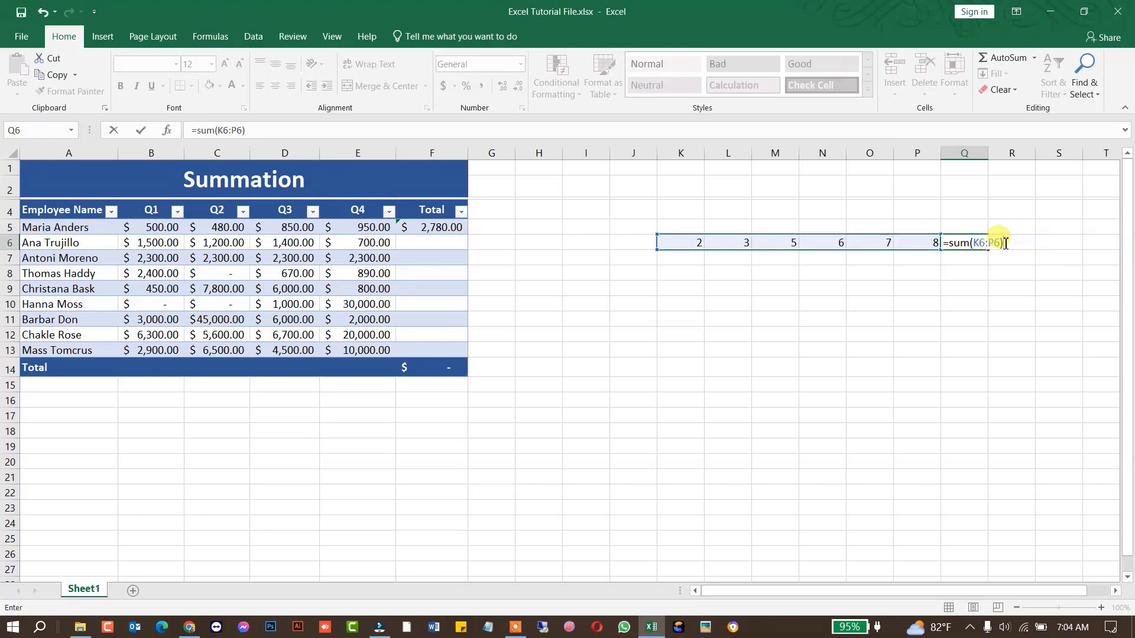
key("Return")
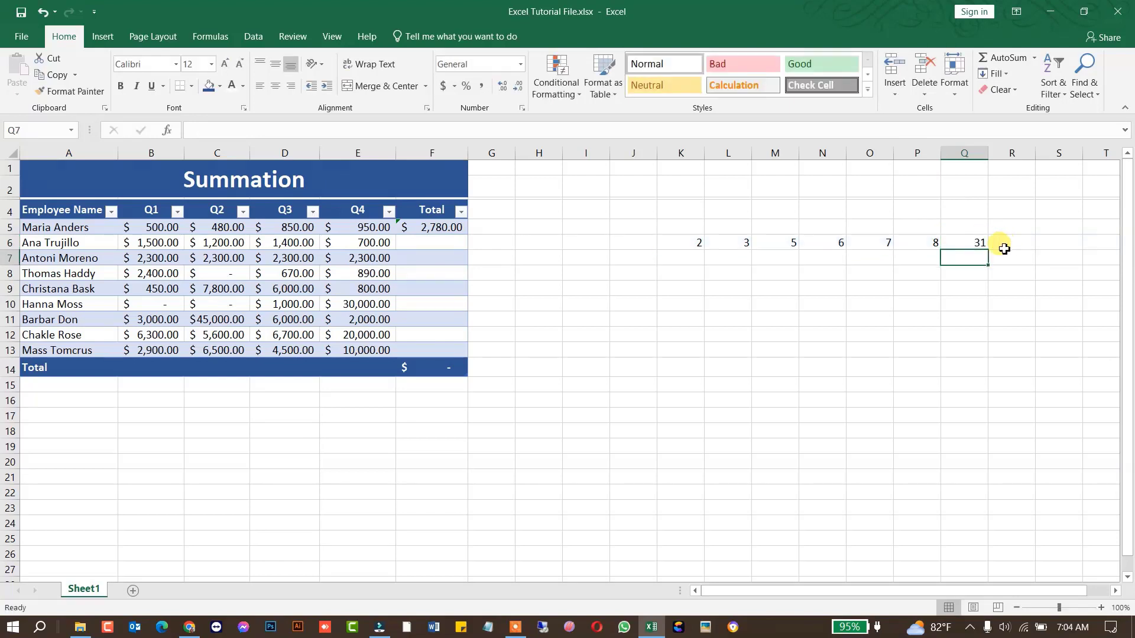
Step: Inspect the range argument of the SUM formula in Q6 and compare it with the table reference in F5
double_click(975, 244)
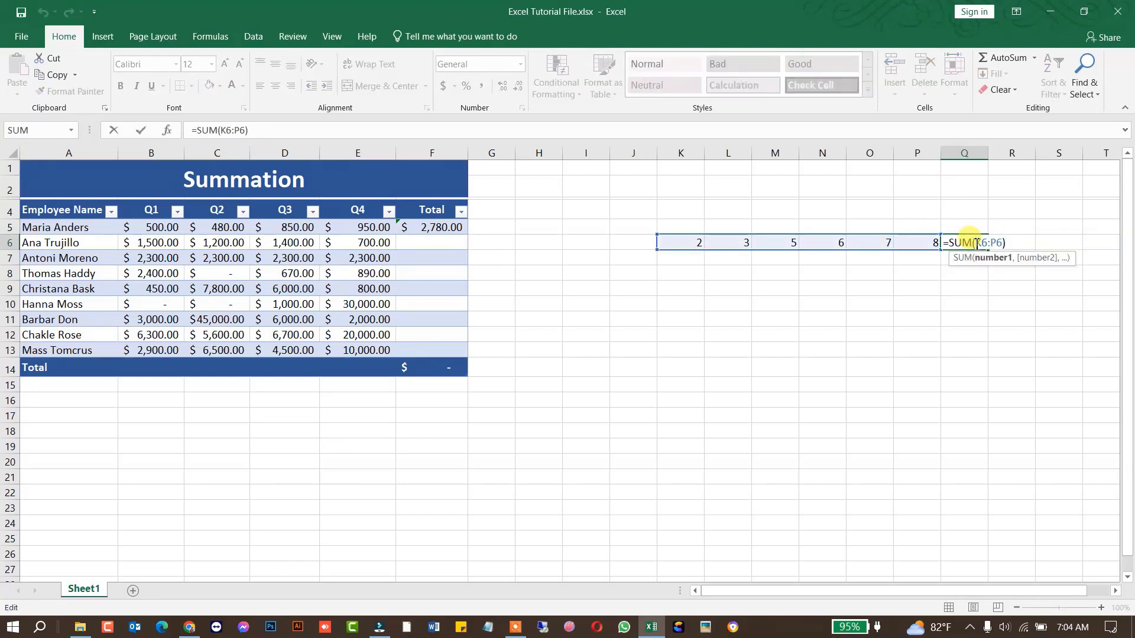
left_click_drag(975, 244, 1007, 243)
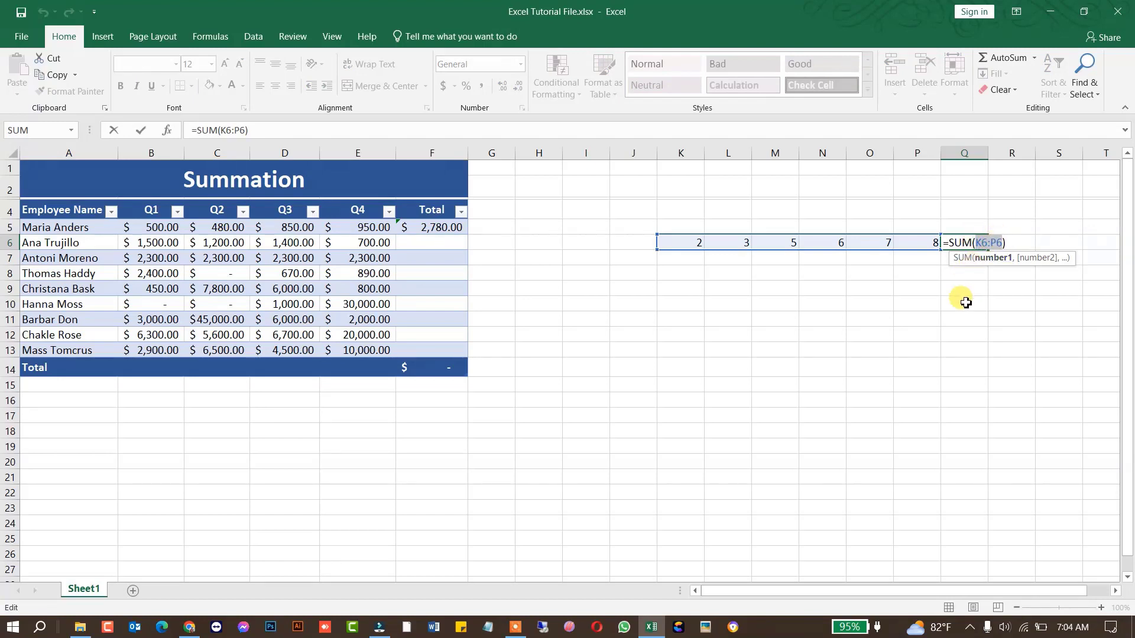
key("Return")
left_click(436, 229)
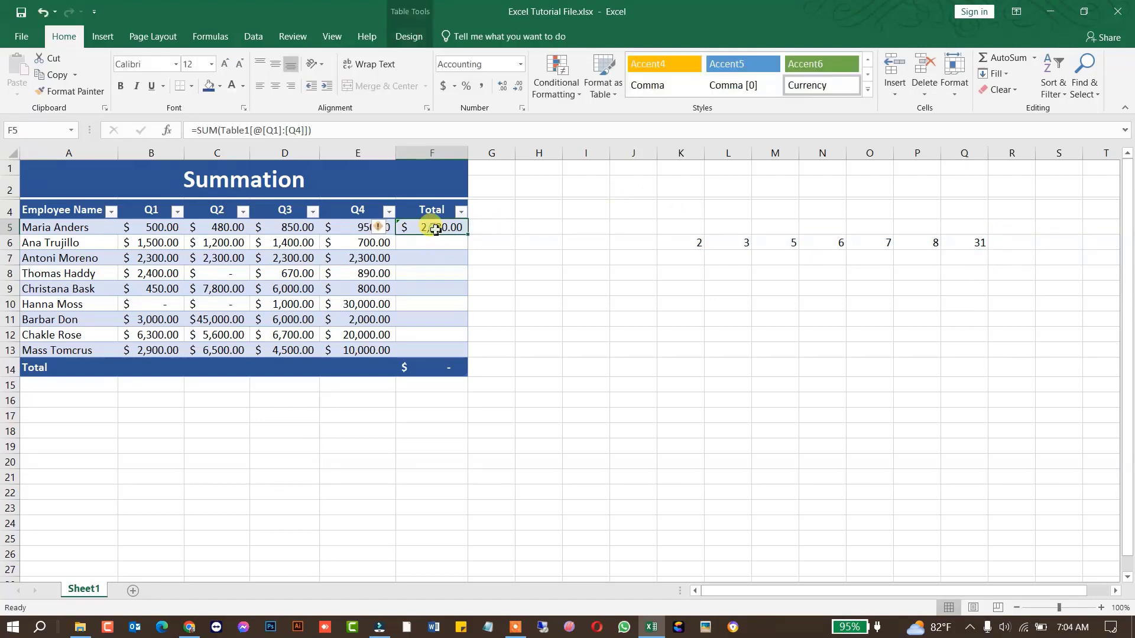
double_click(435, 230)
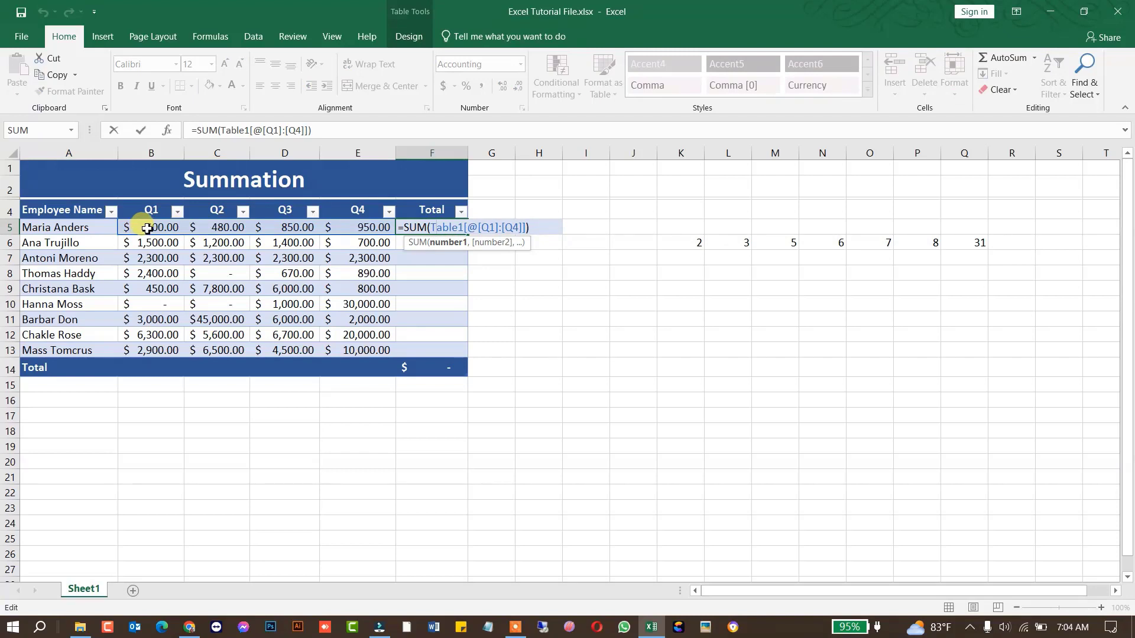
key("Return")
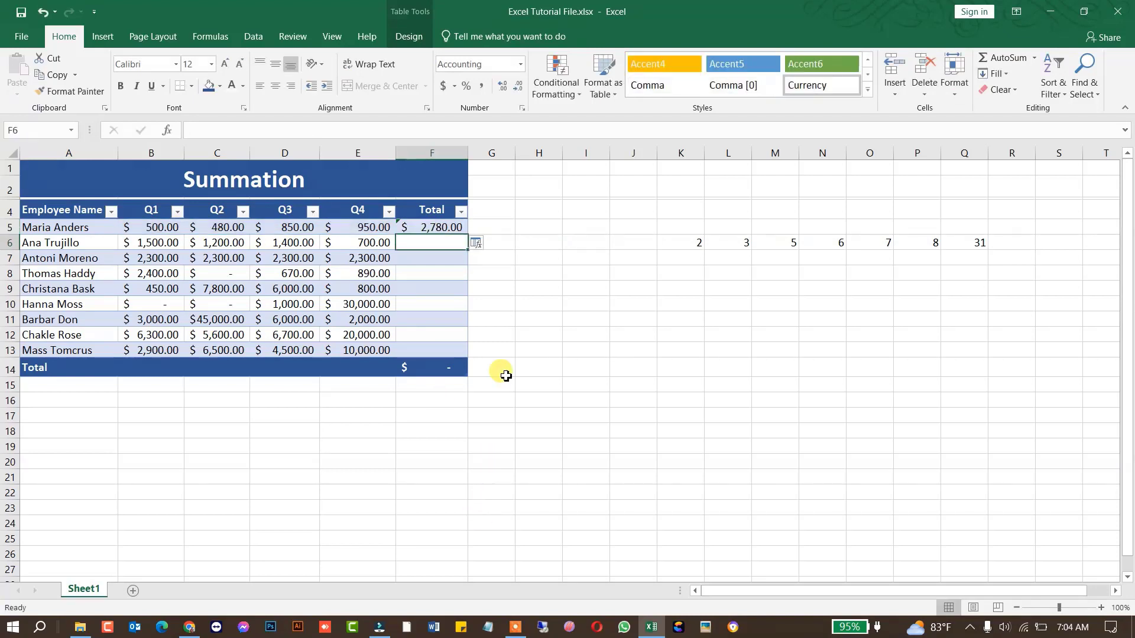
Step: Fill the SUM formula from F5 down the Total column to the last employee row, F13
left_click(444, 229)
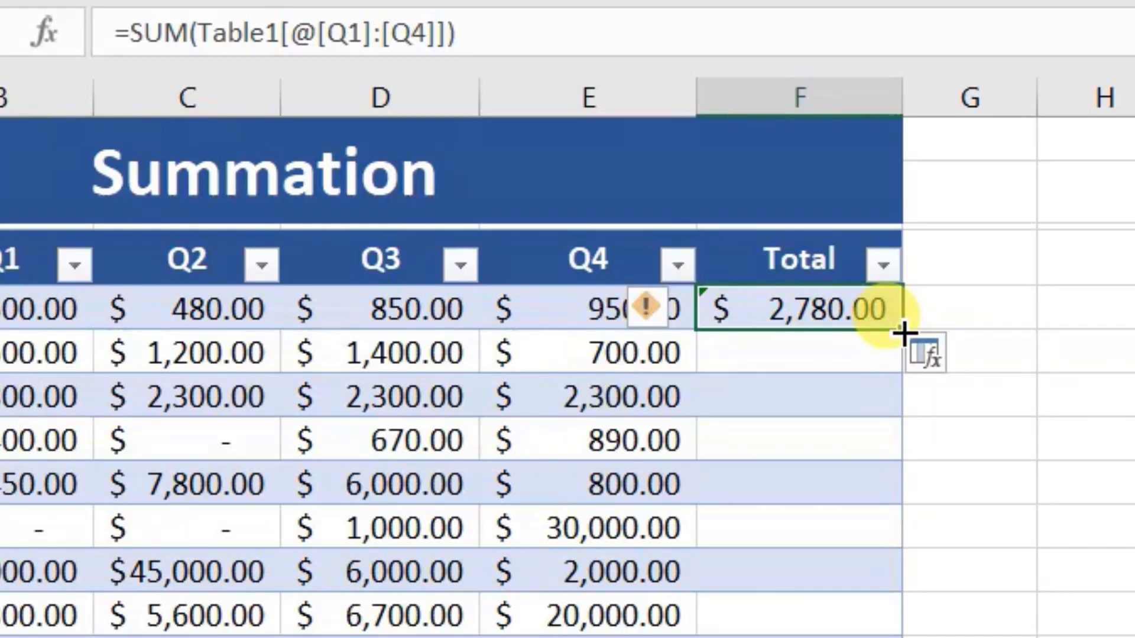
left_click_drag(903, 335, 898, 637)
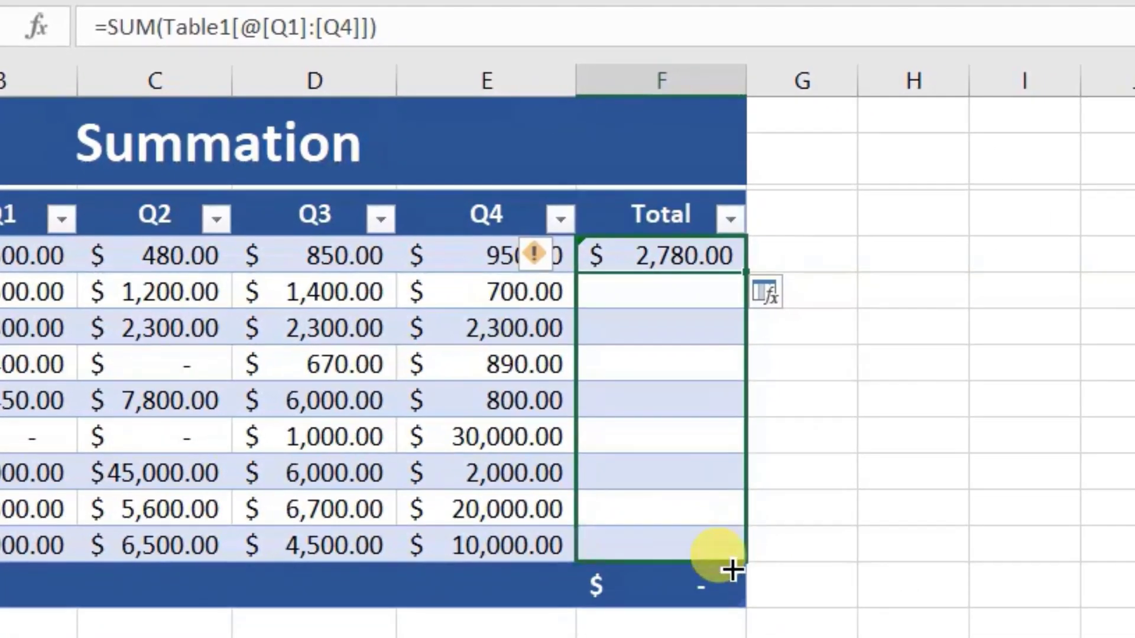
left_click_drag(732, 569, 730, 567)
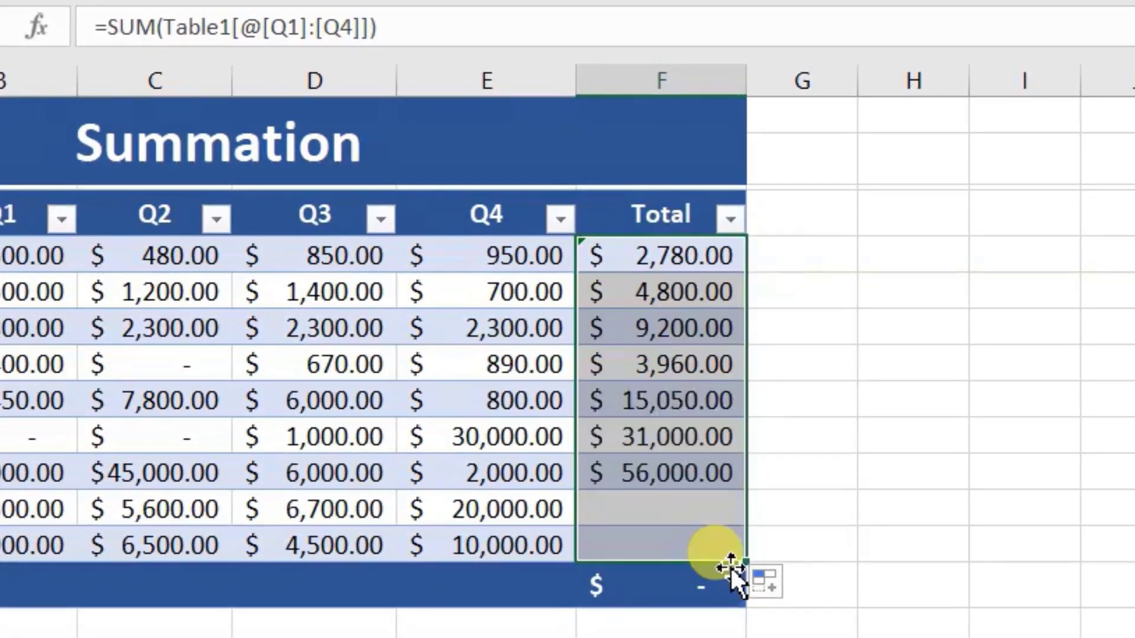
Step: Check the SUM formula filled into cell F10 of the Total column and leave it unchanged
left_click(883, 623)
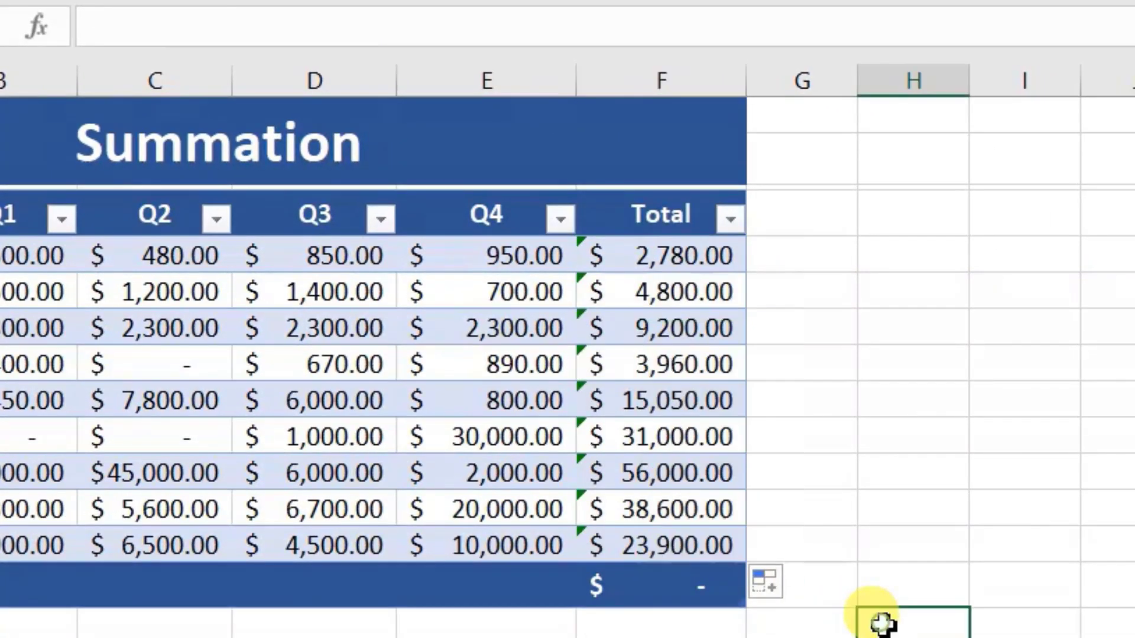
double_click(664, 437)
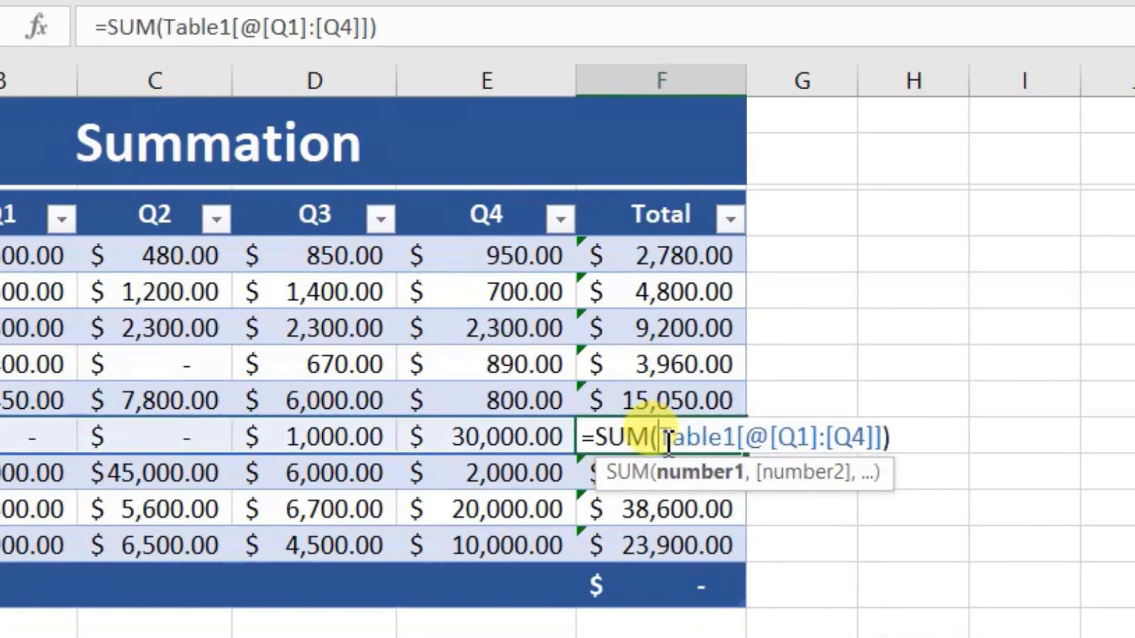
key("Return")
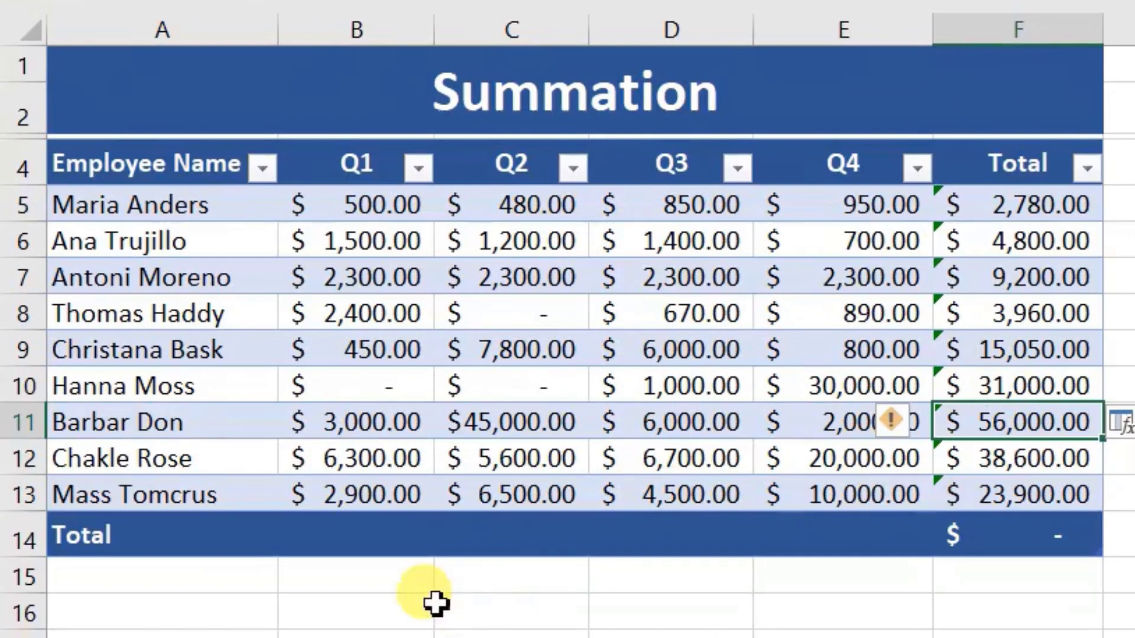
Step: Enter the formula =SUM(B5:B13) in B14 to add up the Q1 column in the Total row
left_click(331, 535)
type("=")
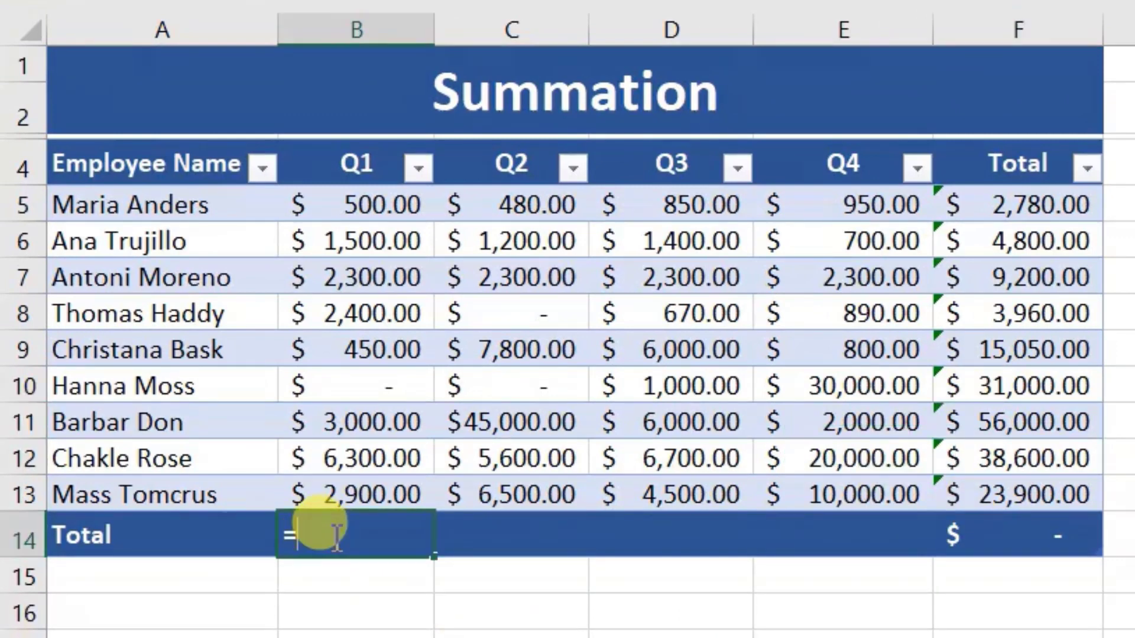
type("sum")
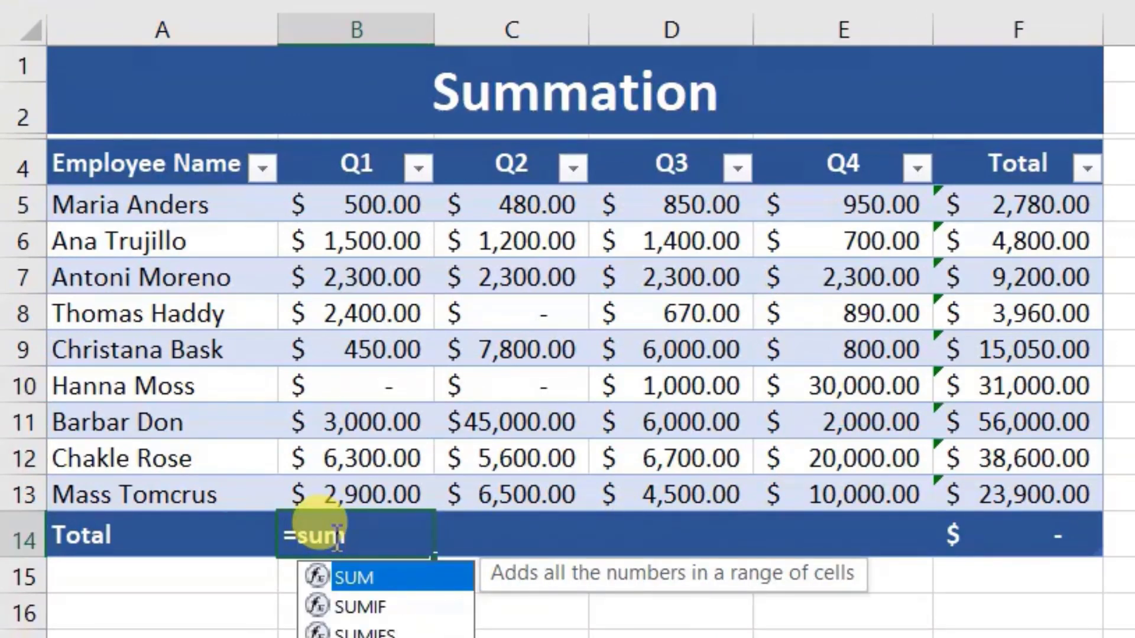
type("(")
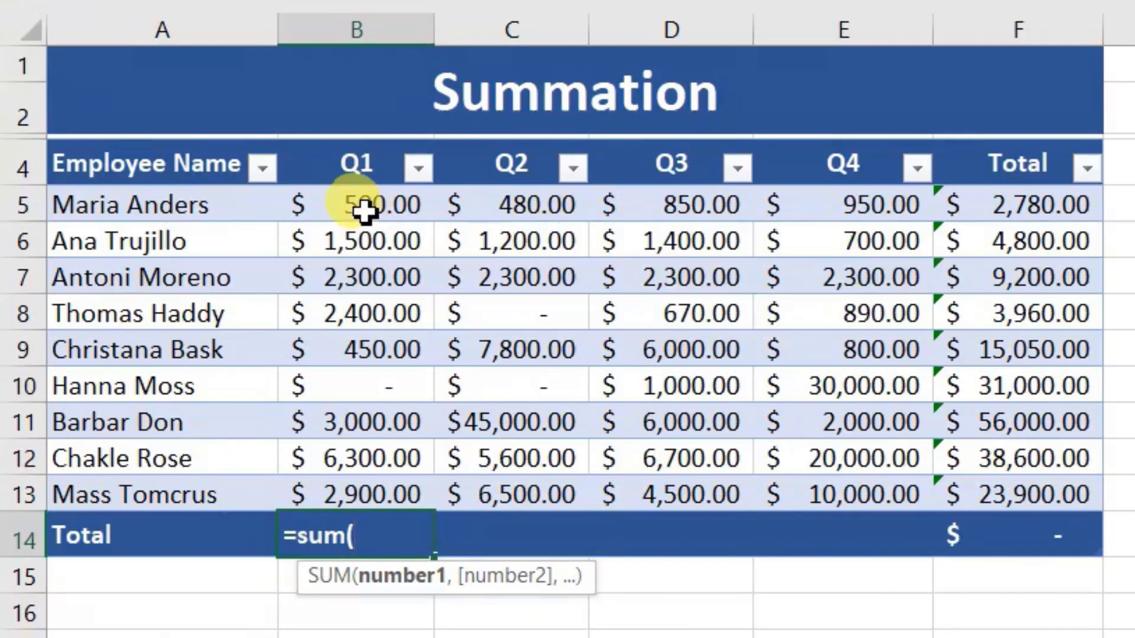
left_click_drag(362, 208, 363, 509)
type(")")
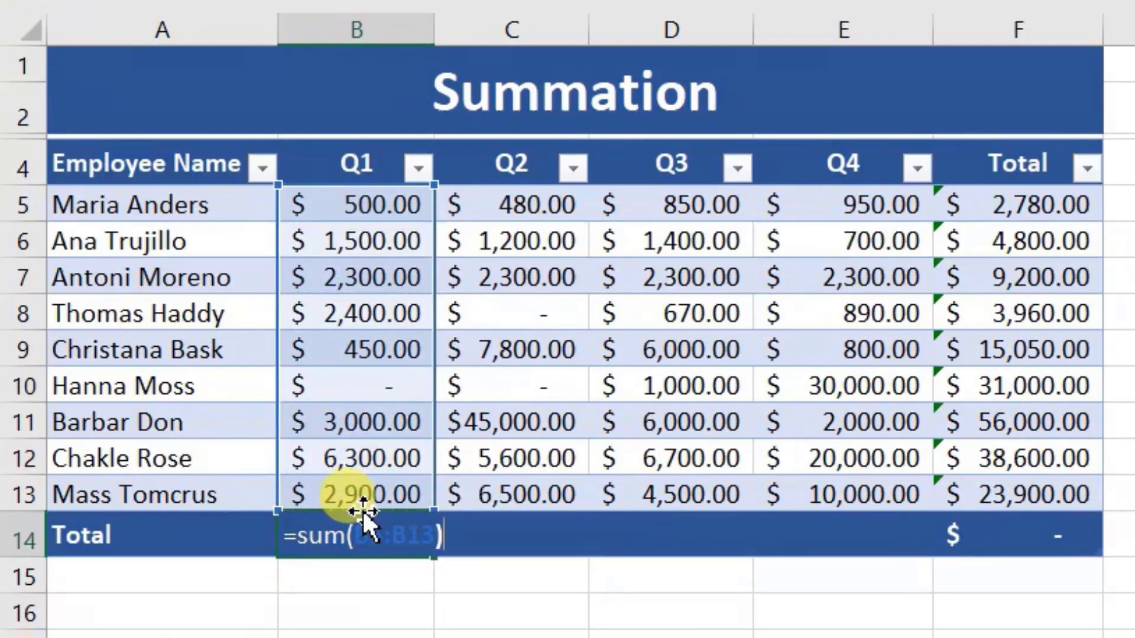
key("Return")
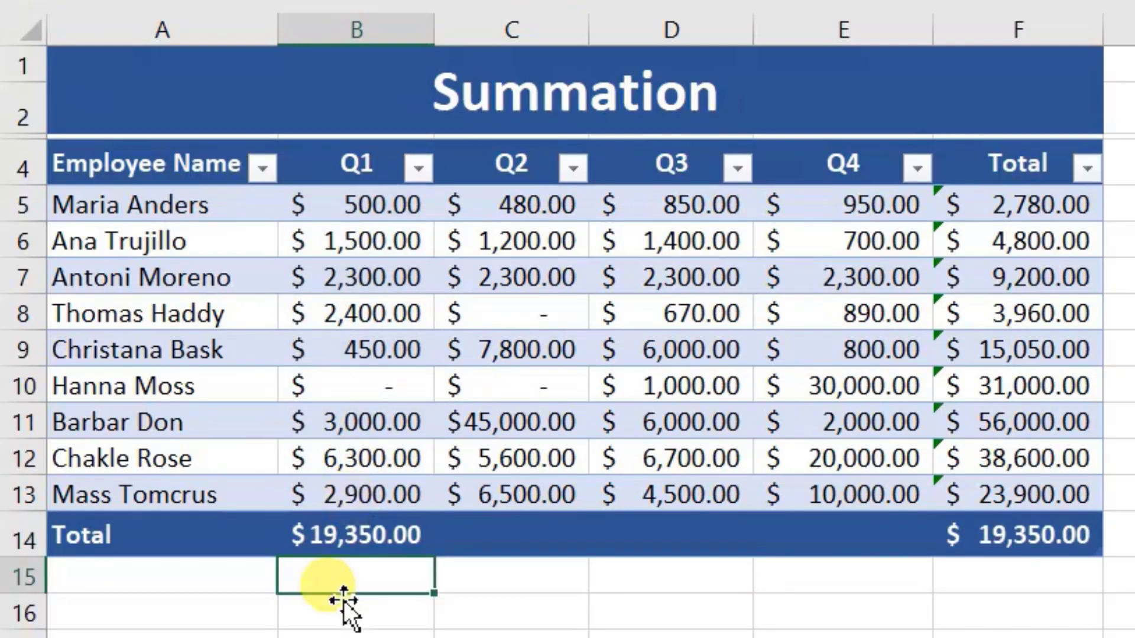
Step: Fill the SUM formula from B14 across the Total row to F14
left_click(341, 537)
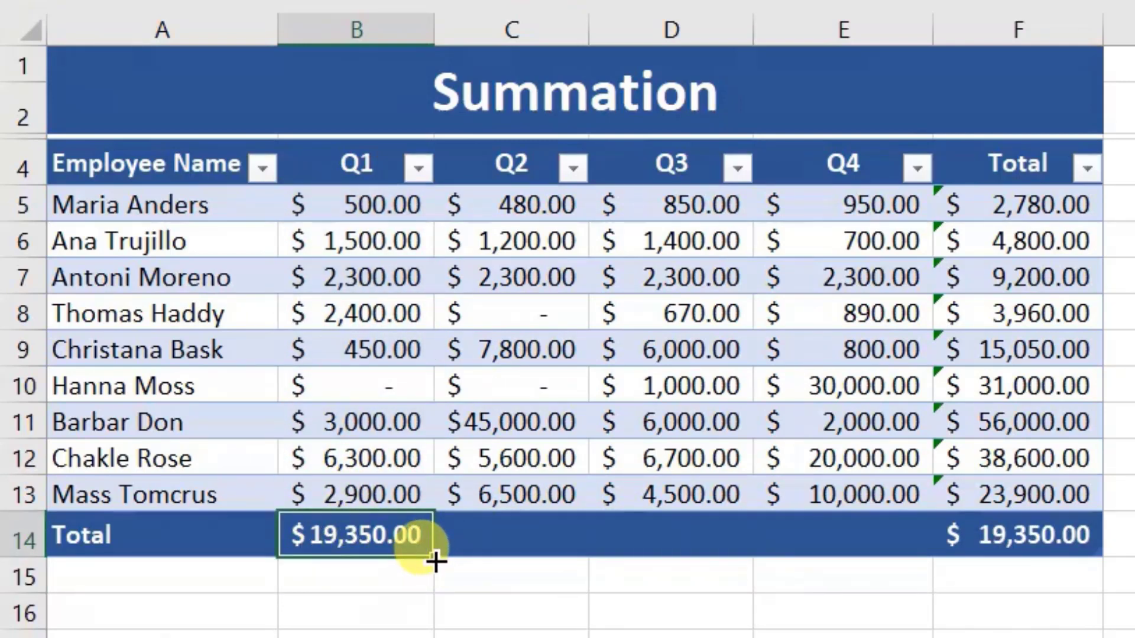
left_click_drag(435, 562, 1104, 545)
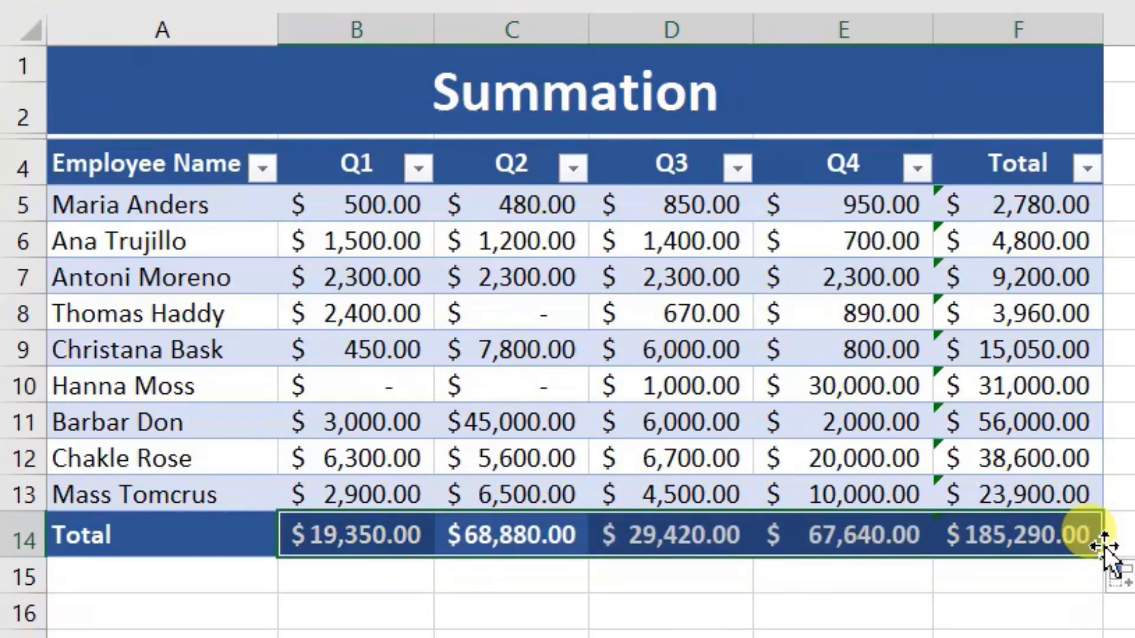
left_click(1054, 596)
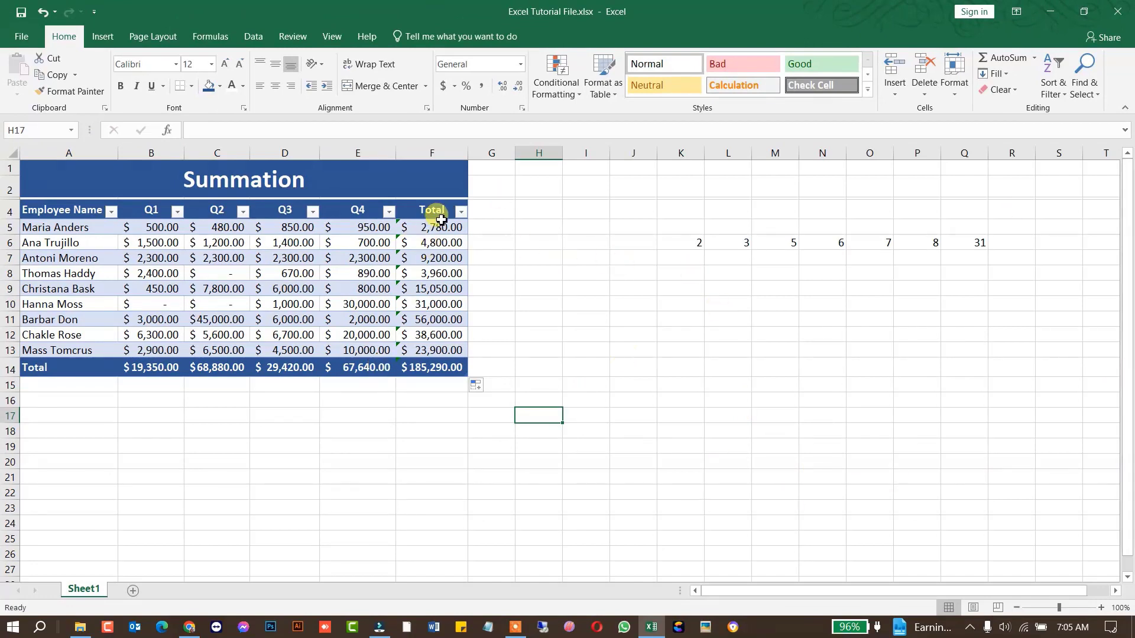
Step: Review the Total column values in F5:F14 and the Total row values in B14:F14
left_click_drag(434, 228, 438, 367)
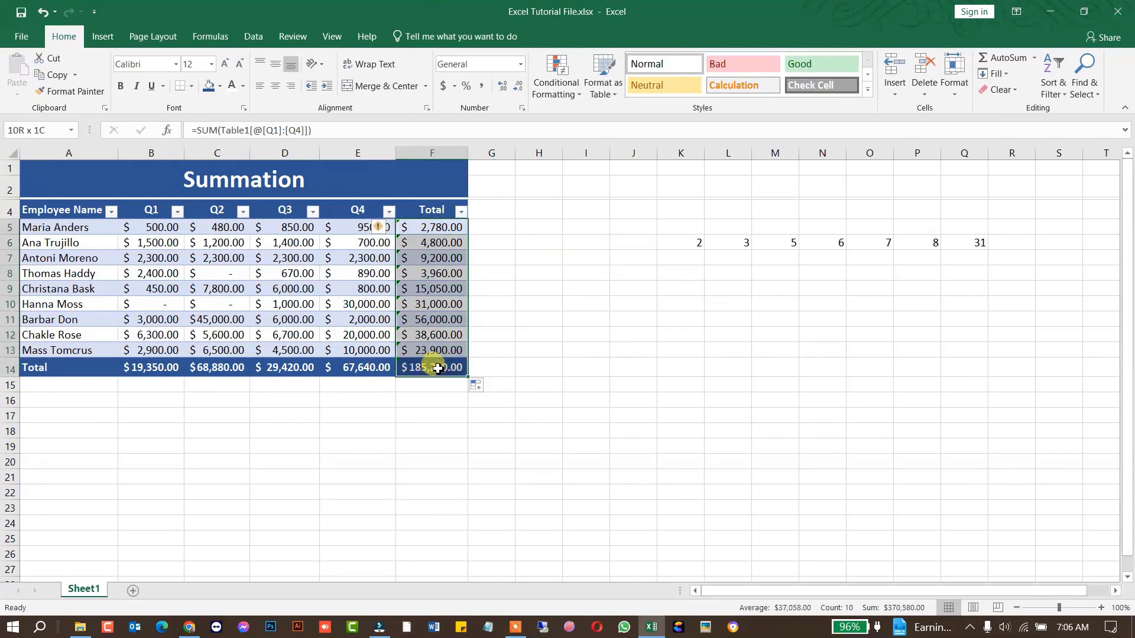
left_click_drag(145, 367, 453, 371)
left_click(600, 365)
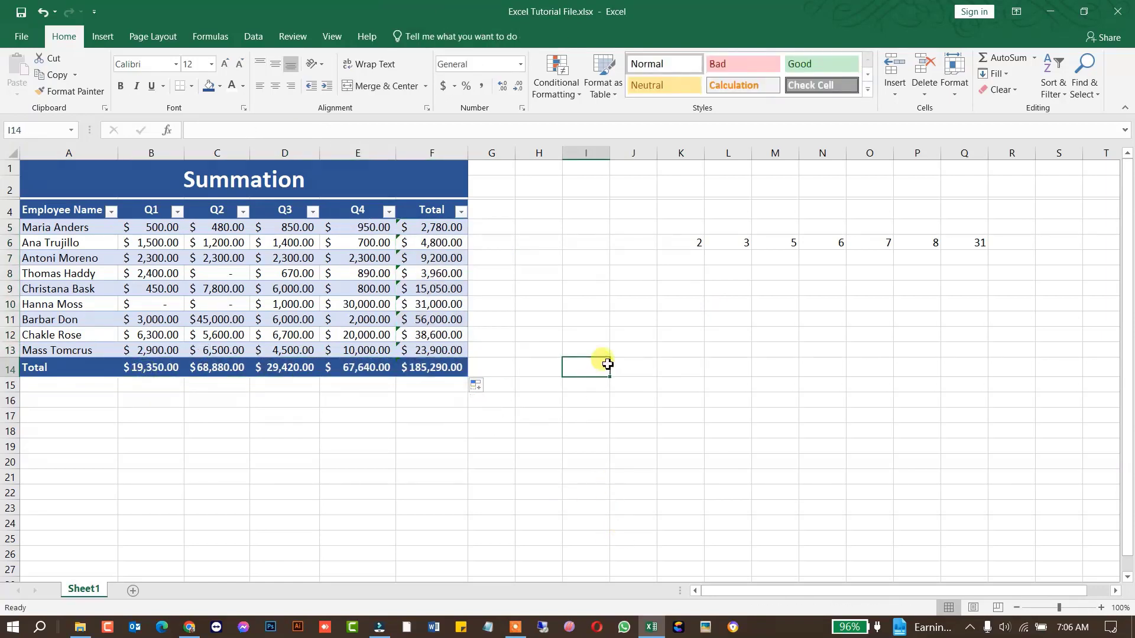
Step: Clear the sample numbers and their SUM formula from cells K6:Q6
left_click_drag(703, 252, 976, 241)
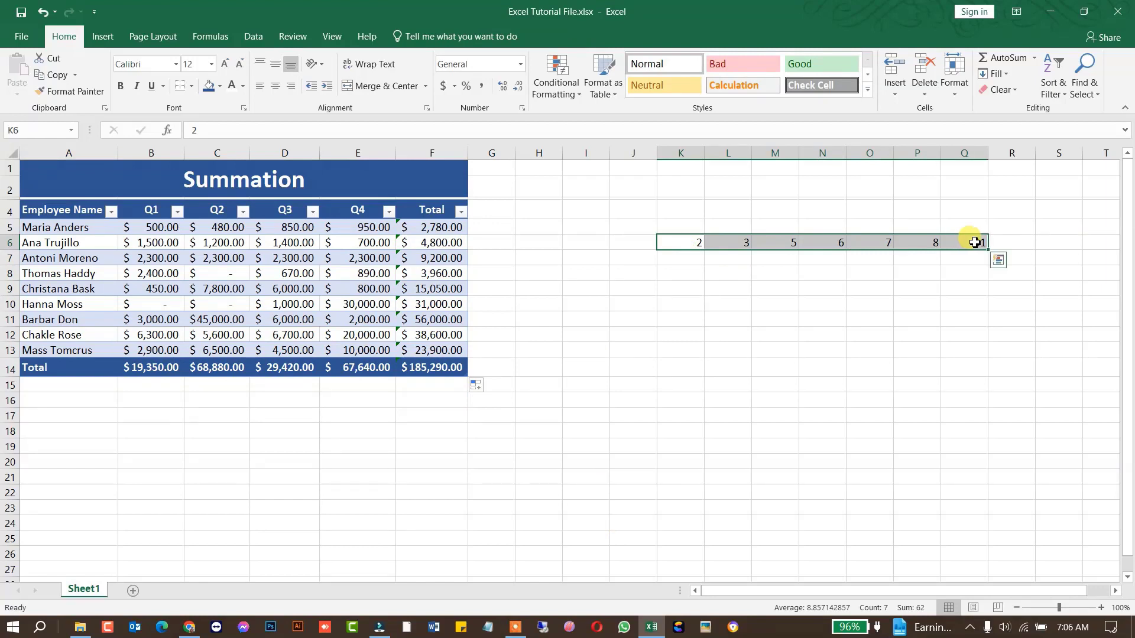
left_click(775, 335)
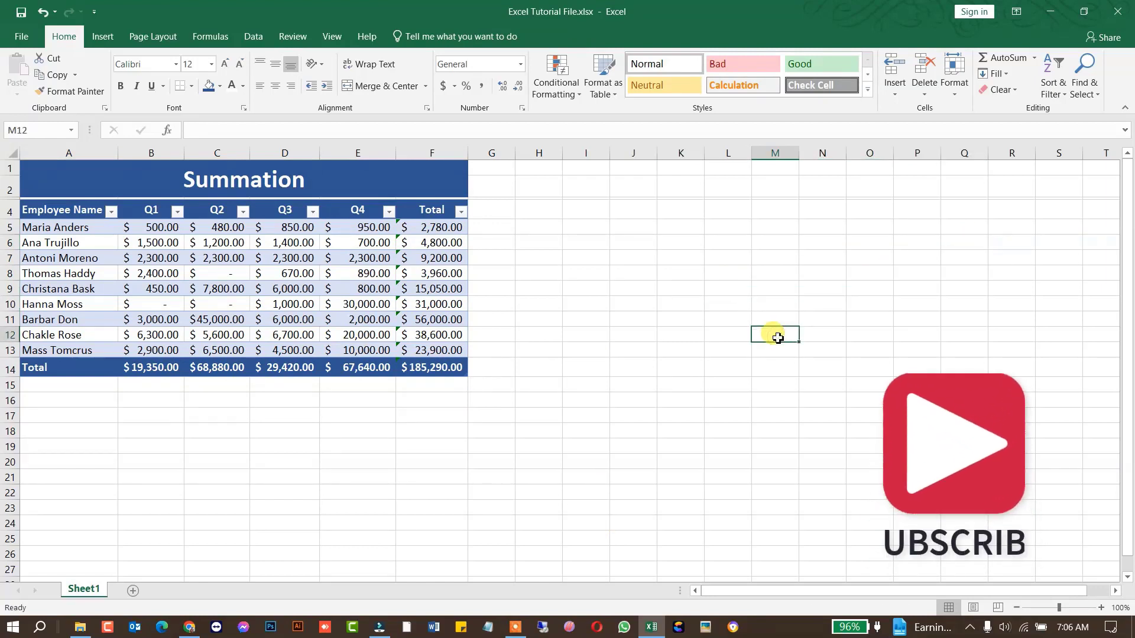